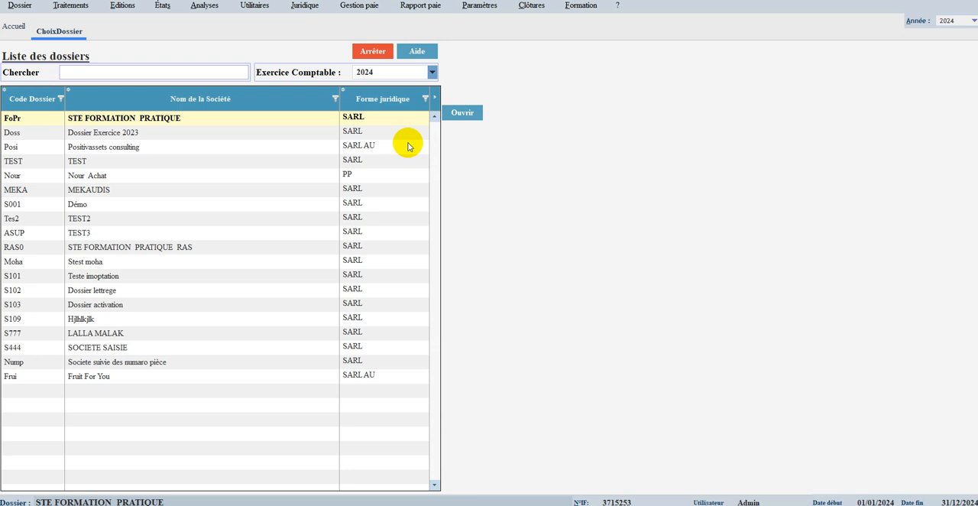
Step: Open the STE FORMATION PRATIQUE dossier for fiscal year 2024 and start the training to reach voucher entry
click(197, 121)
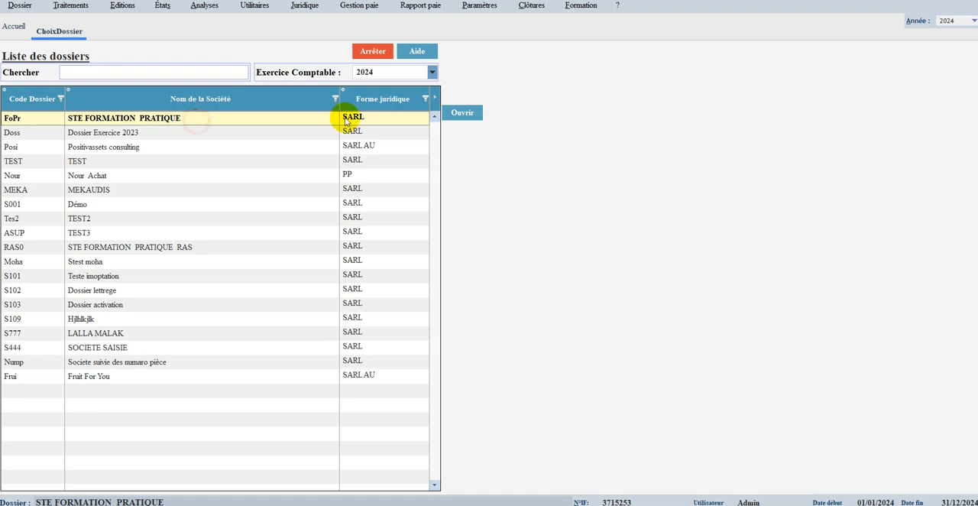
click(460, 114)
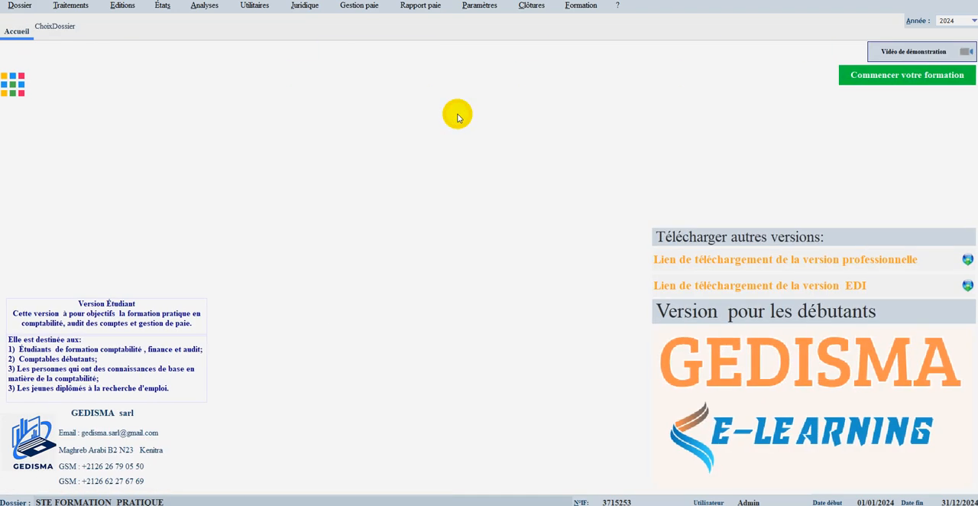
click(859, 75)
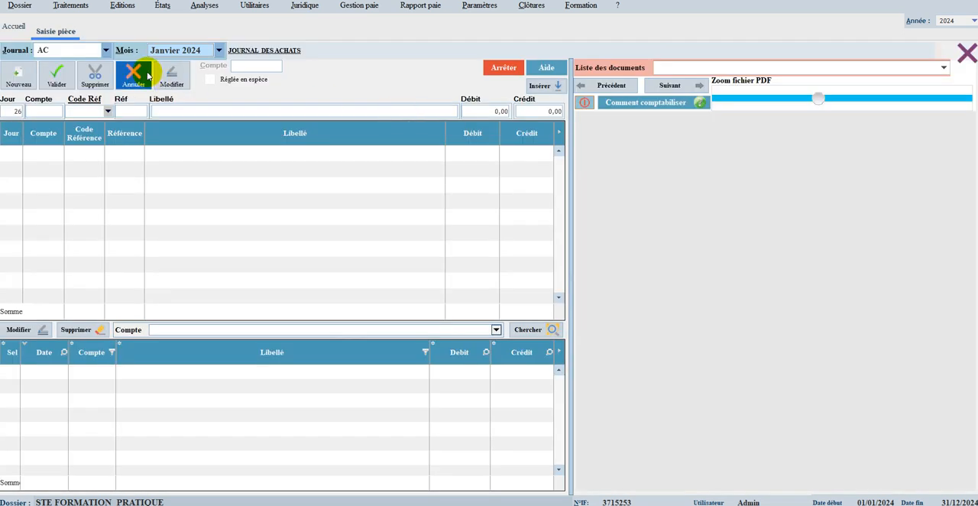
Step: Select the AC purchases journal and display its first supplier invoice down to the totals
click(550, 68)
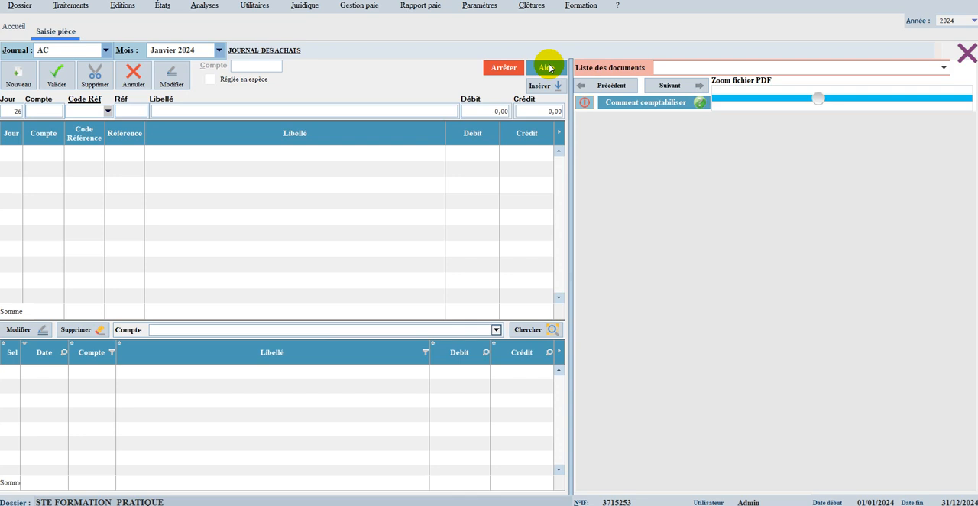
click(105, 49)
click(62, 68)
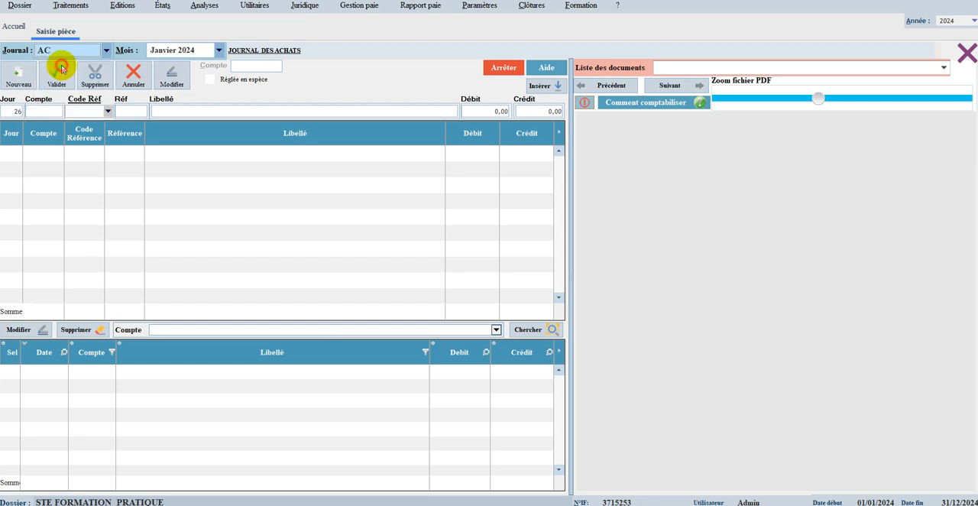
click(675, 86)
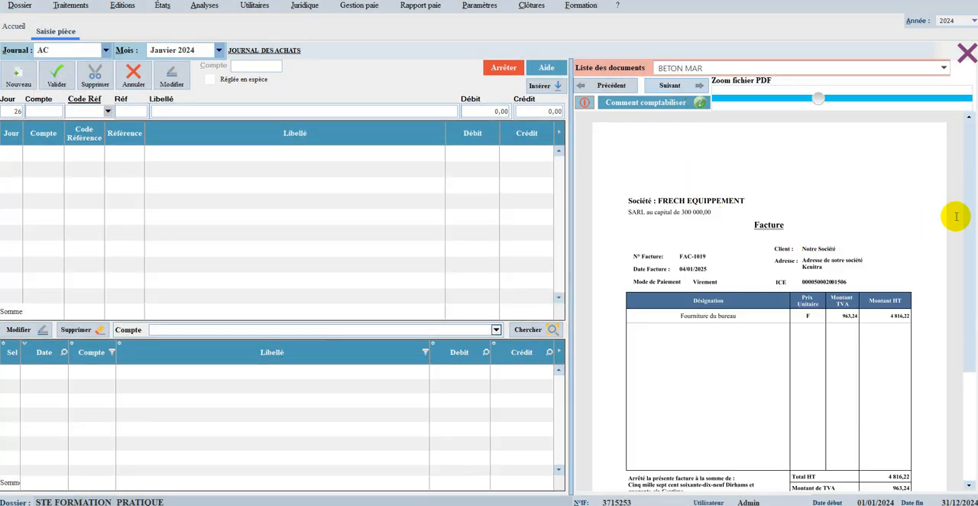
drag(971, 212, 972, 250)
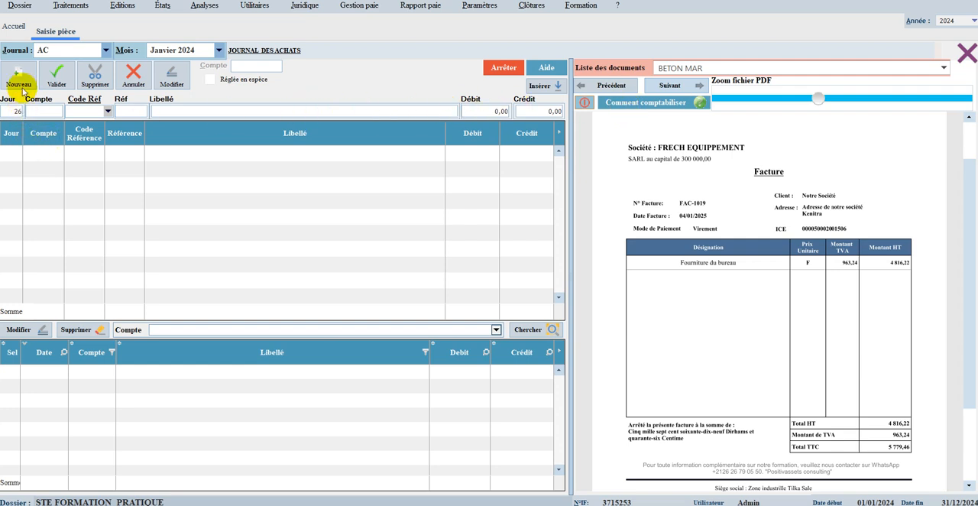
Step: Switch the voucher entry to the VE sales journal and display its first customer invoice down to the totals
click(57, 52)
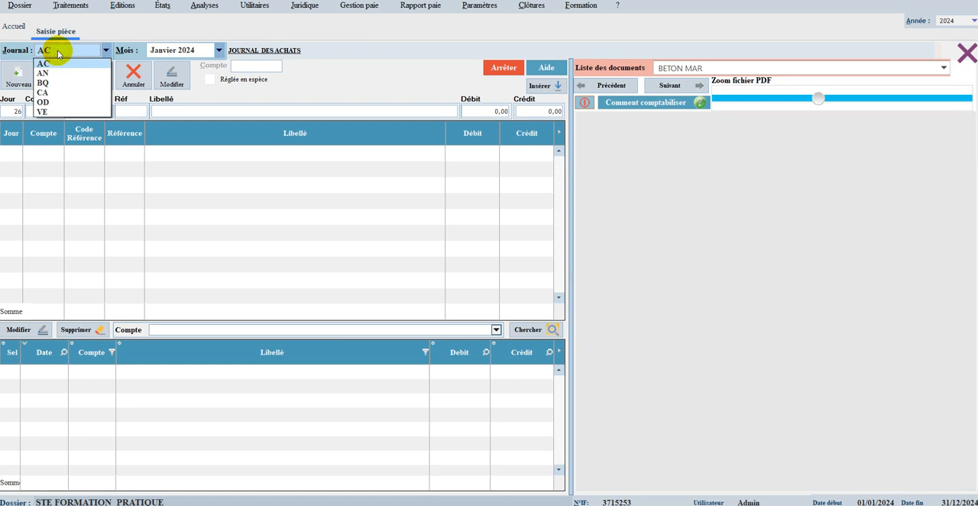
click(43, 113)
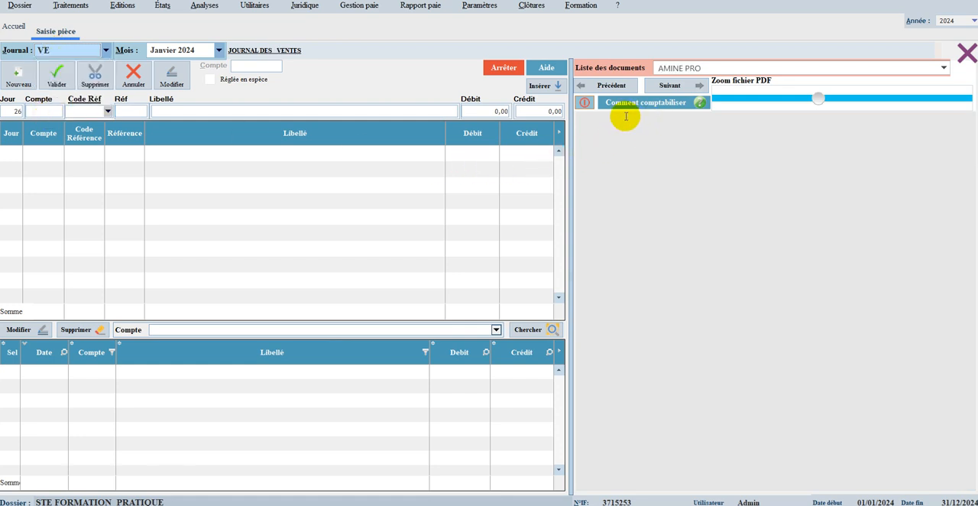
click(663, 85)
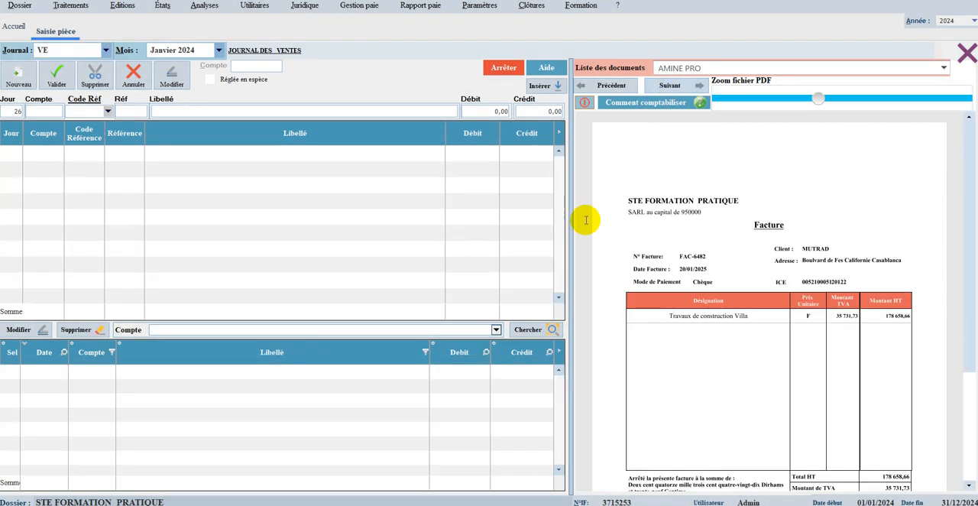
drag(971, 200, 962, 239)
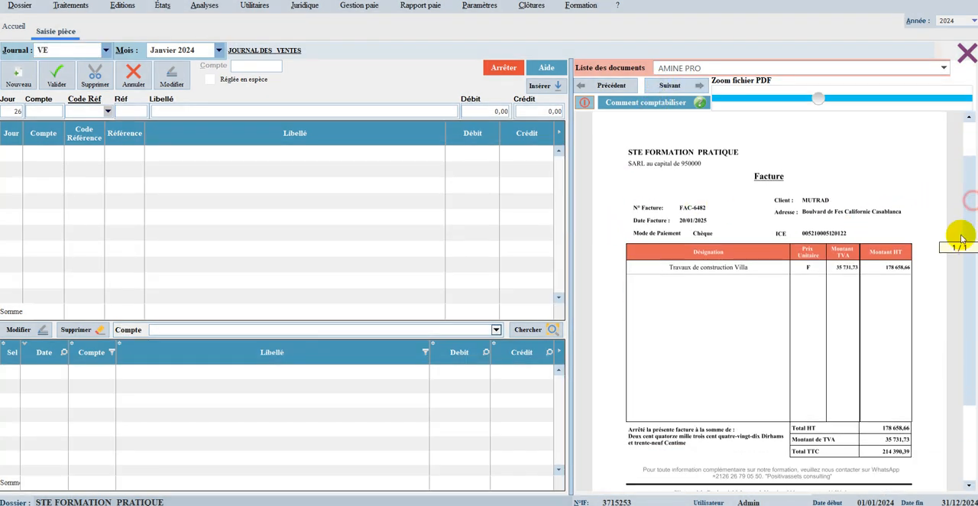
Step: Choose Janvier 2024 as the month for the VE journal and display its first sales invoice
click(64, 50)
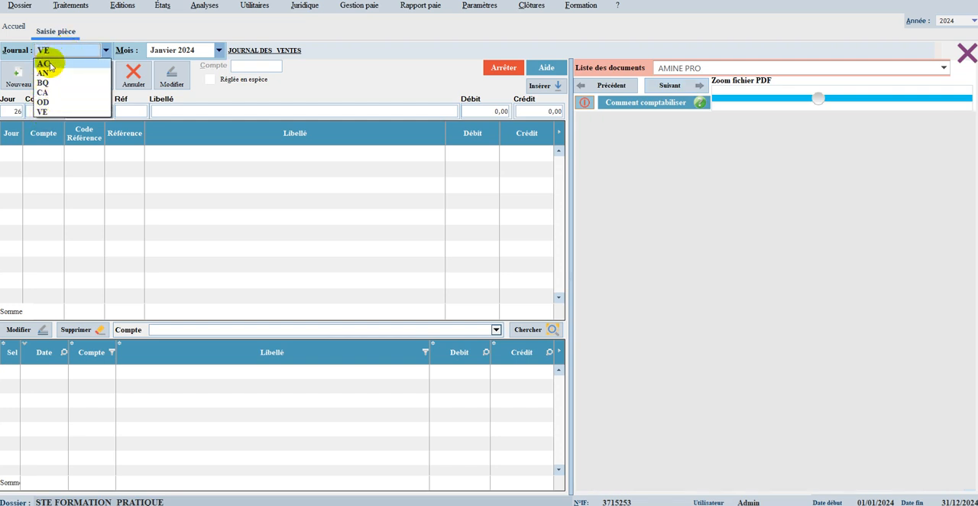
click(179, 50)
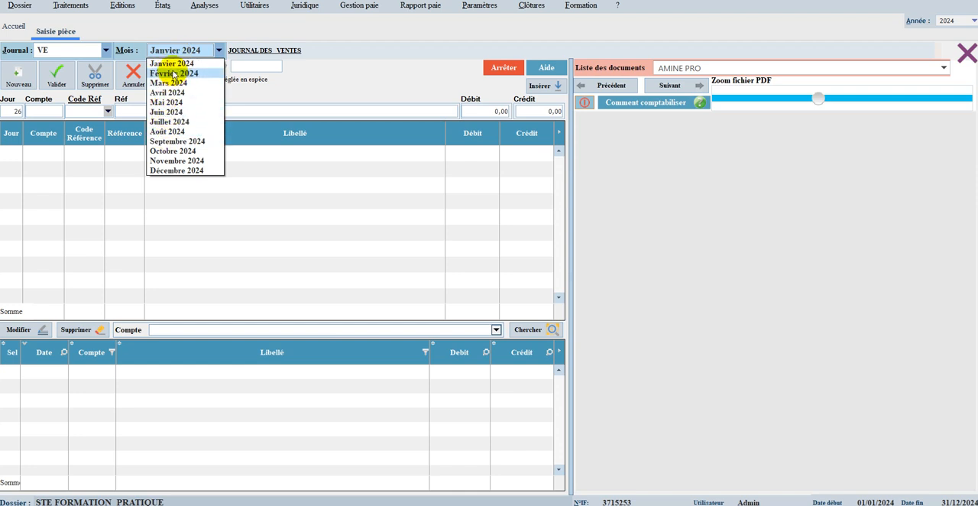
click(172, 66)
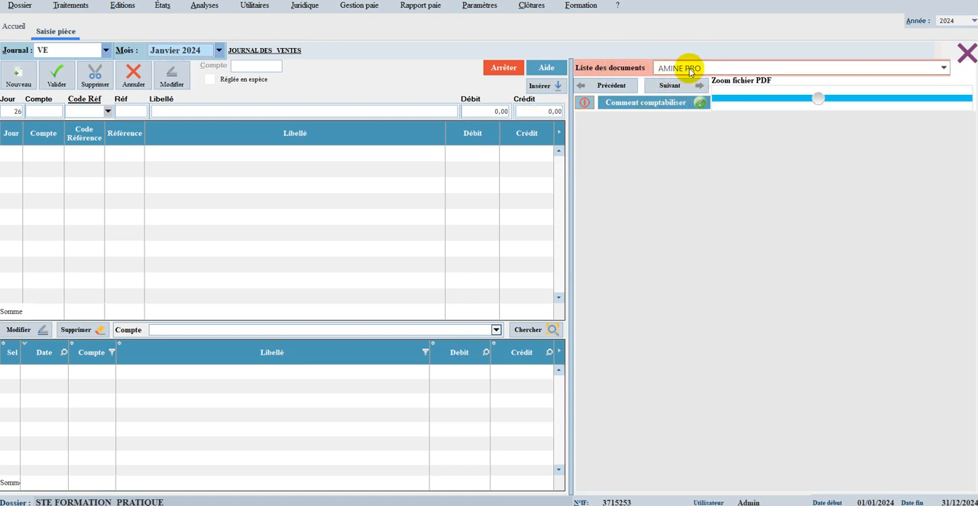
click(672, 85)
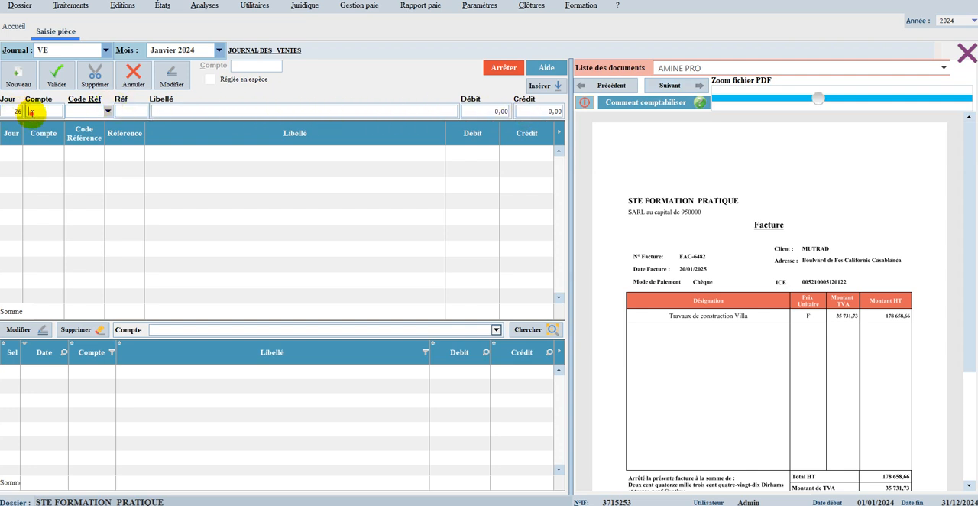
Step: Start an entry line on supplier account 44110000 with reference code Facture and reference 6482
text(4411)
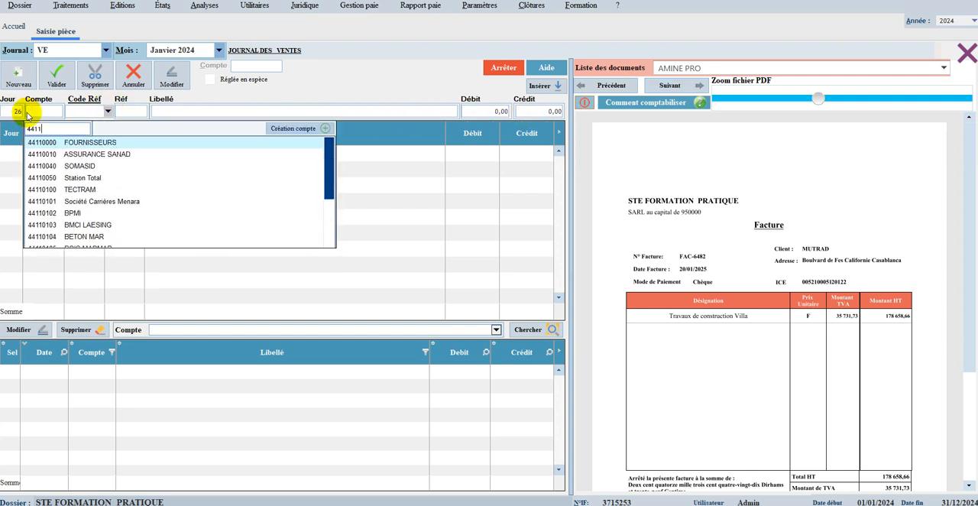
key(Return)
key(Down)
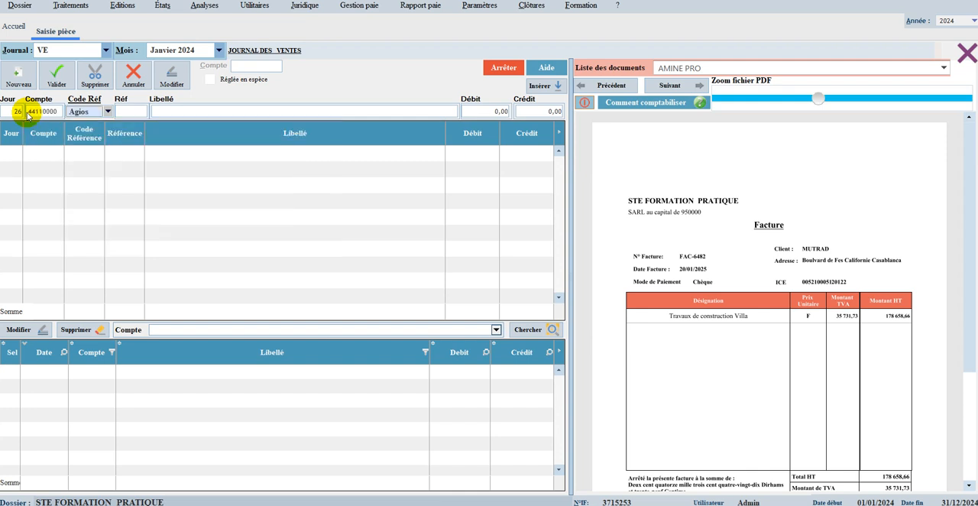
key(Down)
key(Down)
key(Return)
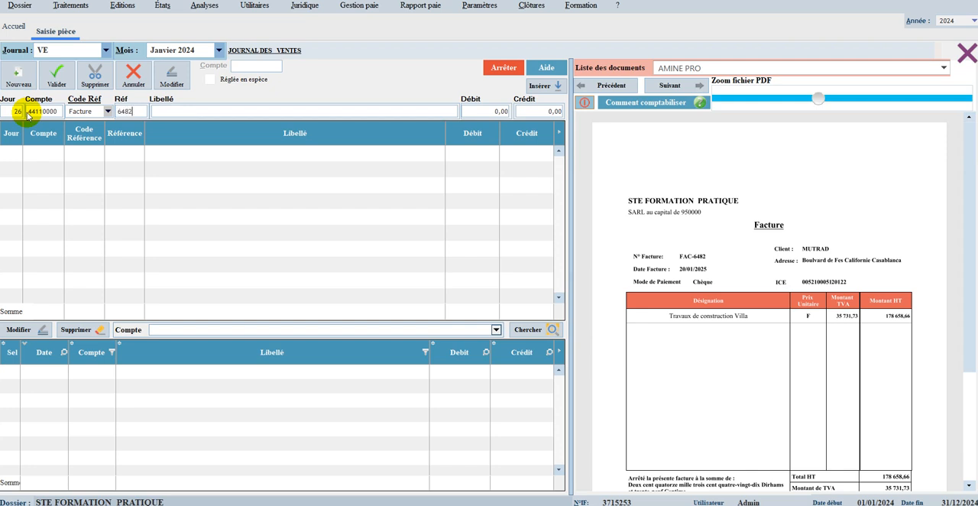
Step: Accept the invoice label of the entry line and set its credit amount to 6 000,00
key(Return)
key(Return)
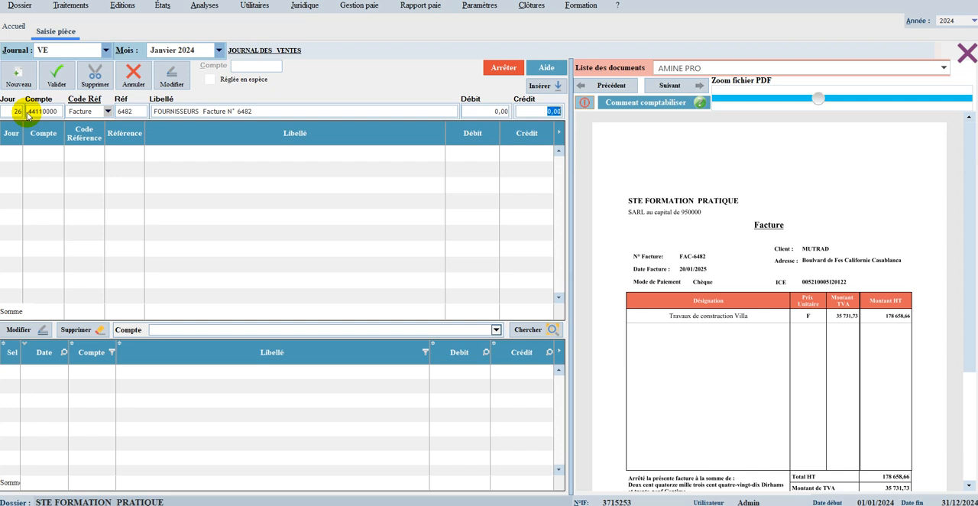
text(600)
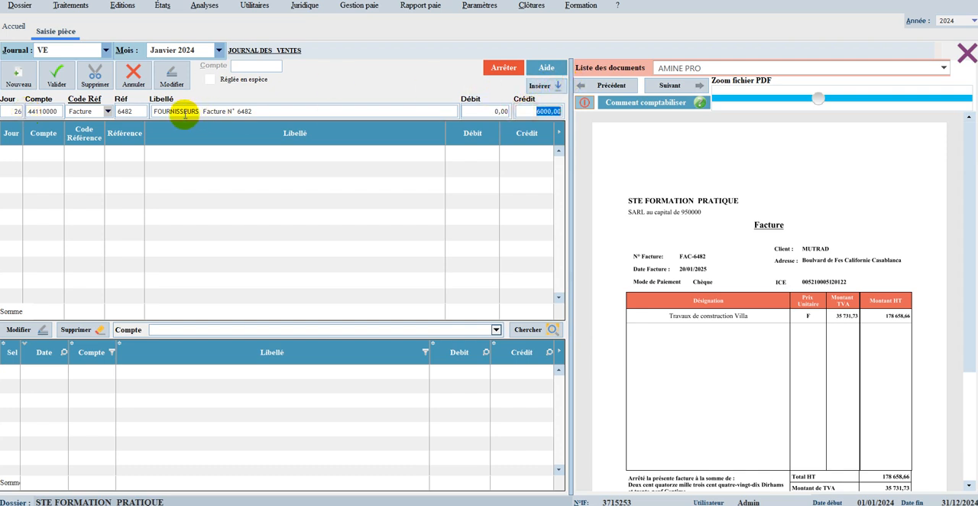
click(138, 112)
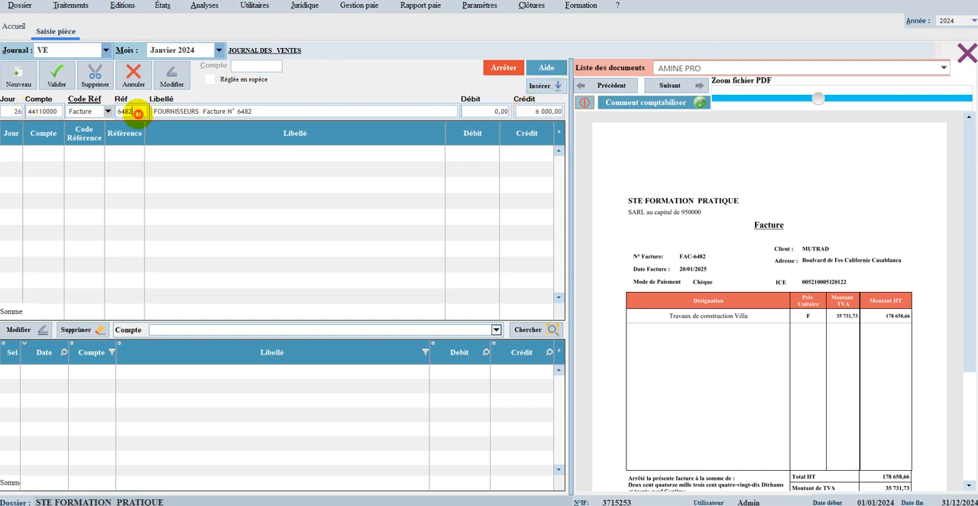
click(188, 109)
click(46, 109)
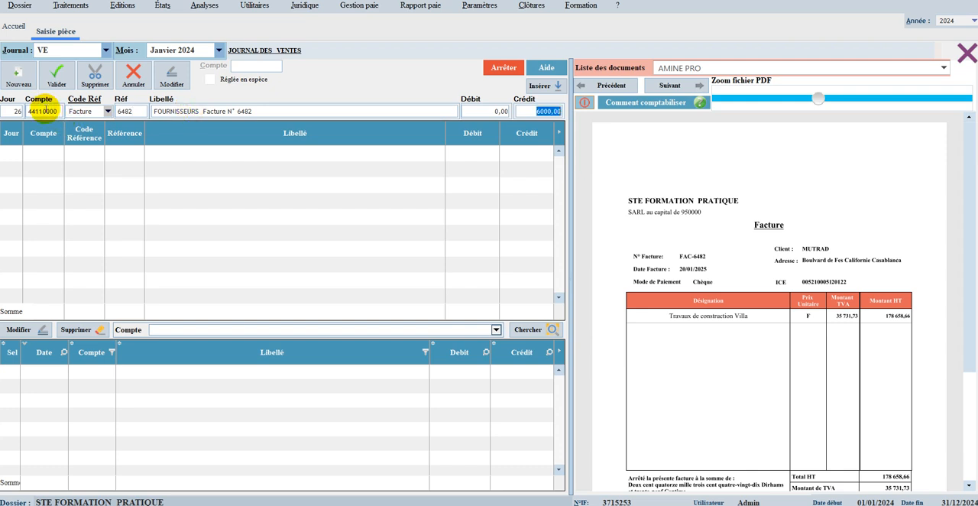
text(600)
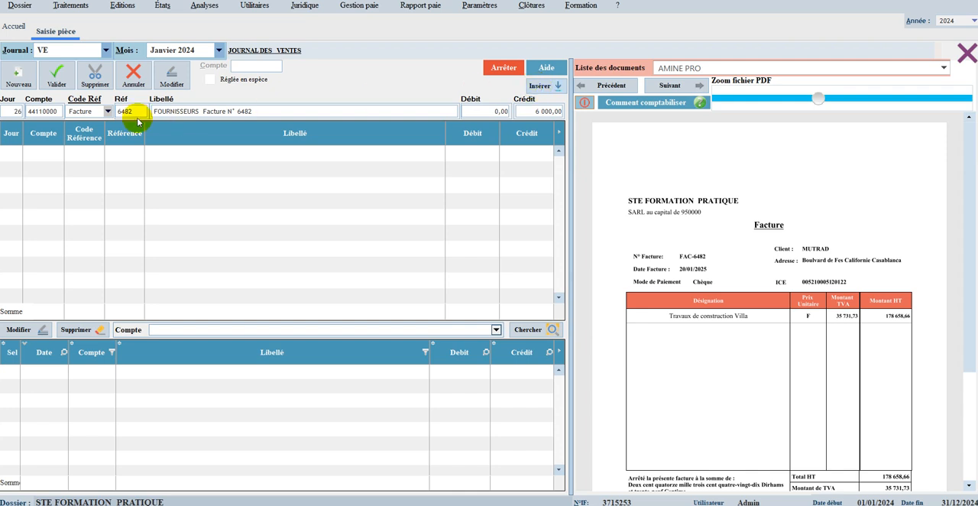
Step: Change the line's account to 34210000 (Clients) and insert the line into the voucher
click(52, 111)
double_click(53, 112)
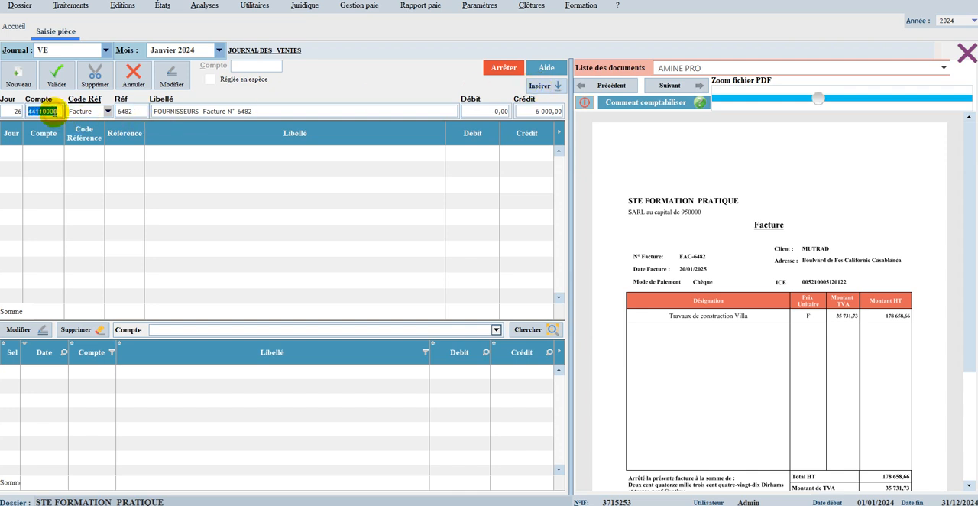
text(342)
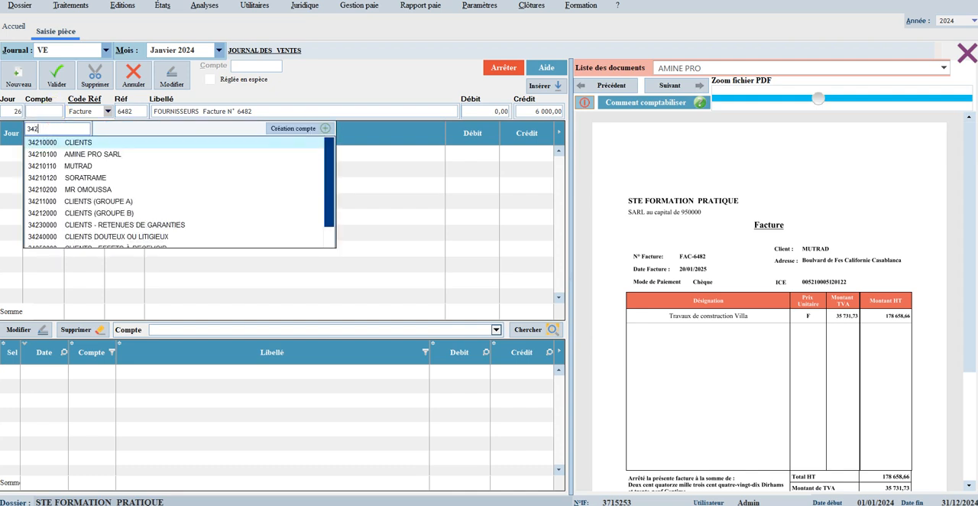
key(Return)
key(Return)
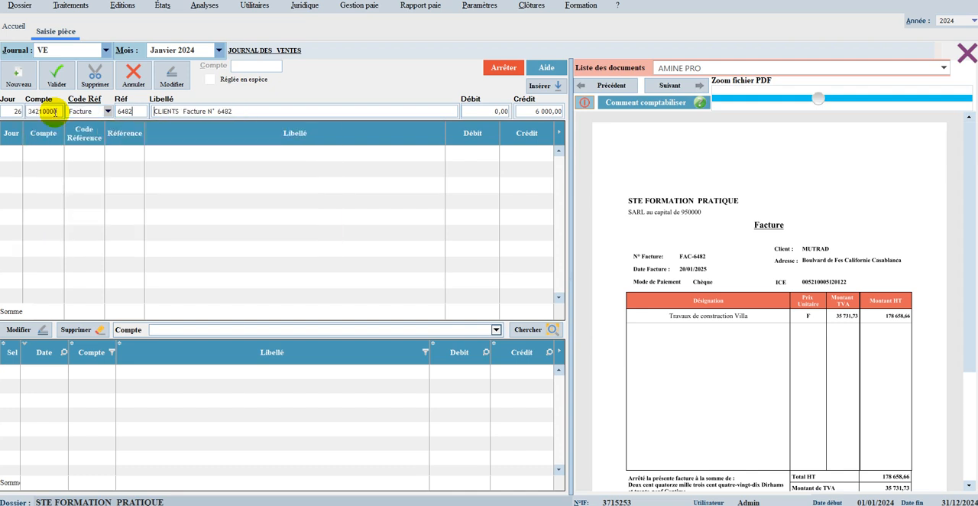
key(Return)
key(Return)
key(Return)
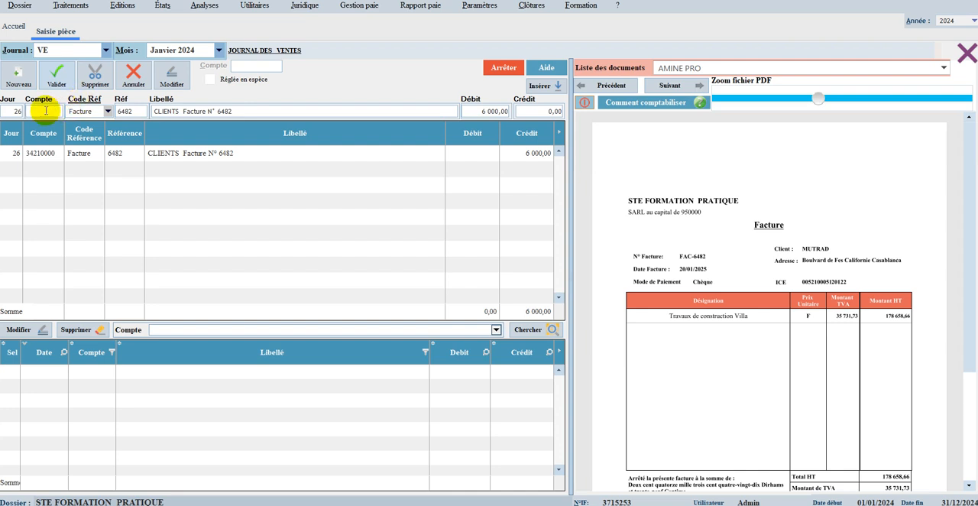
Step: Set the second line's account to 44550000 (Etat, TVA facturée), keeping the Facture code and reference 6482
text(4452)
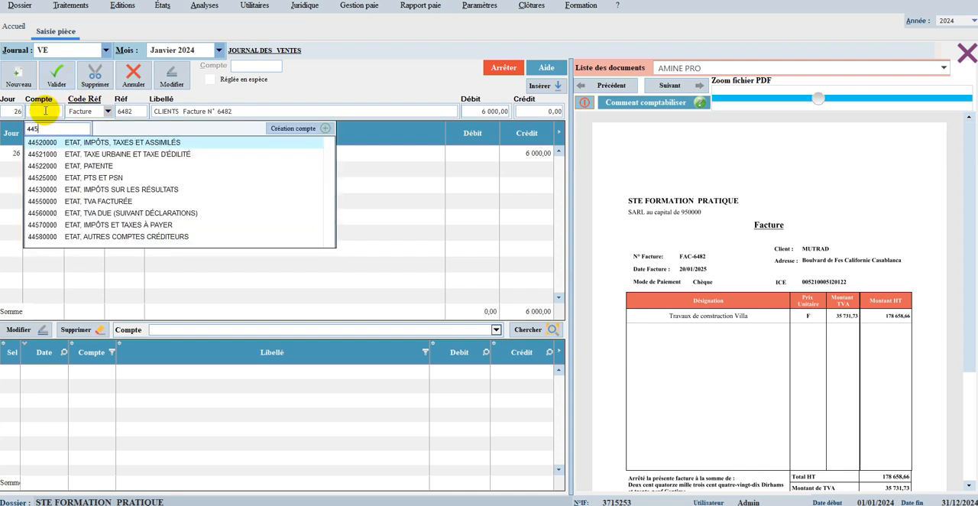
key(BackSpace)
text(5)
key(Return)
key(Return)
key(Return)
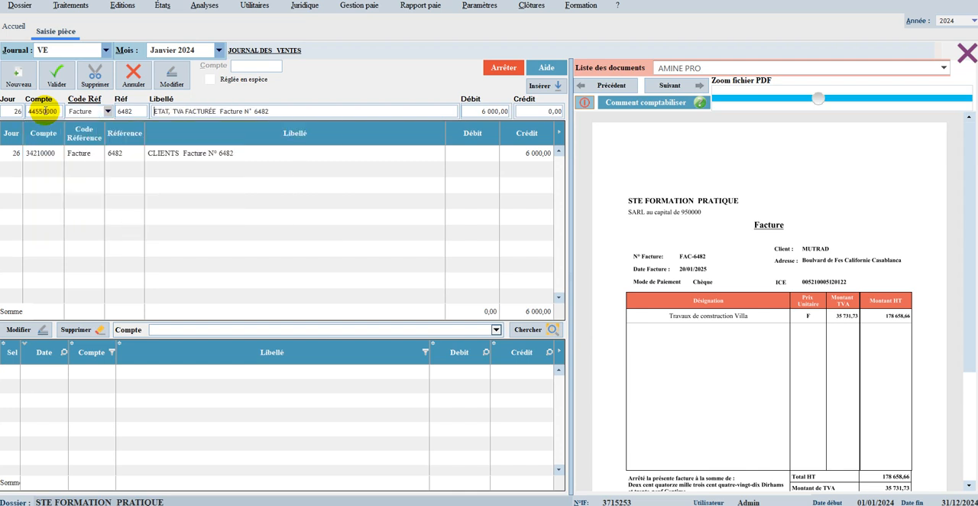
key(Return)
key(Return)
Step: Set the invoiced VAT line's debit to 1 000,00 and insert it into the voucher
click(496, 111)
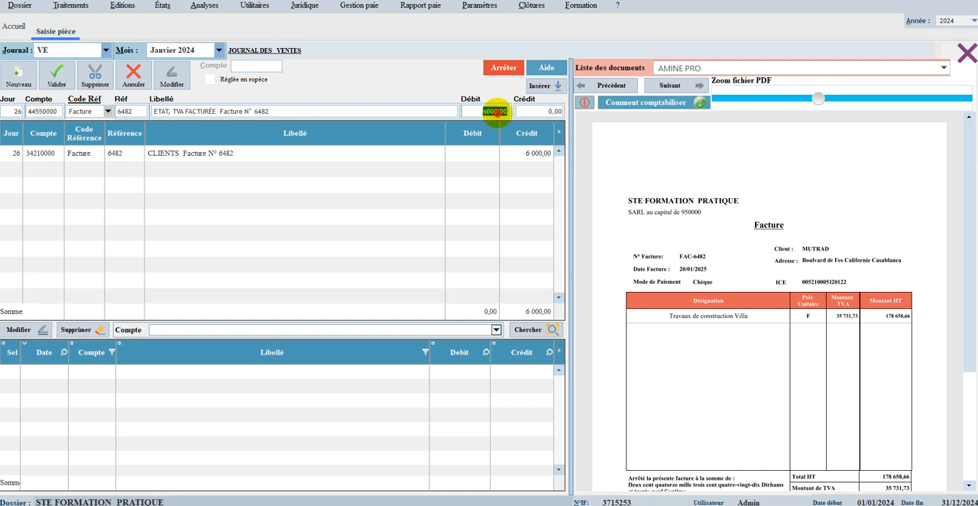
text(1000)
key(Return)
key(Return)
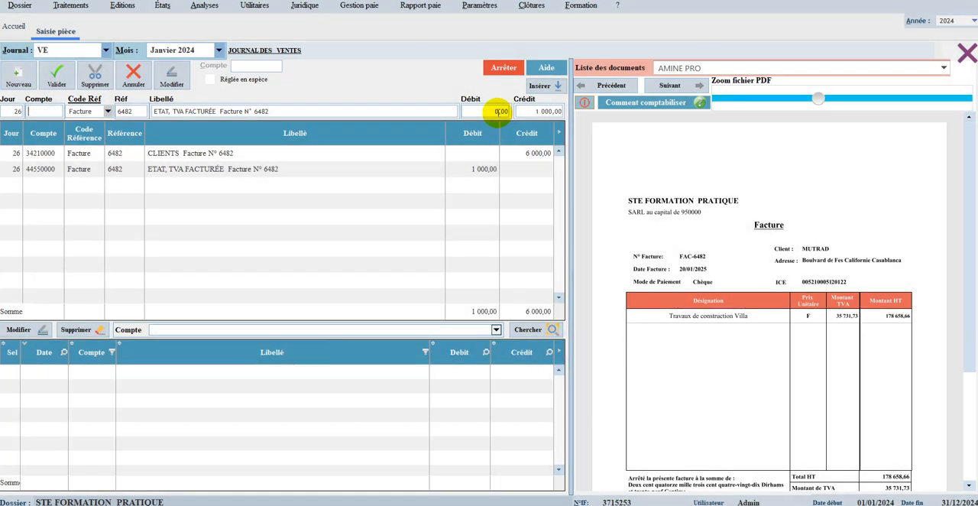
Step: Stop the help playback in the sales journal voucher and dismiss the notices
click(504, 67)
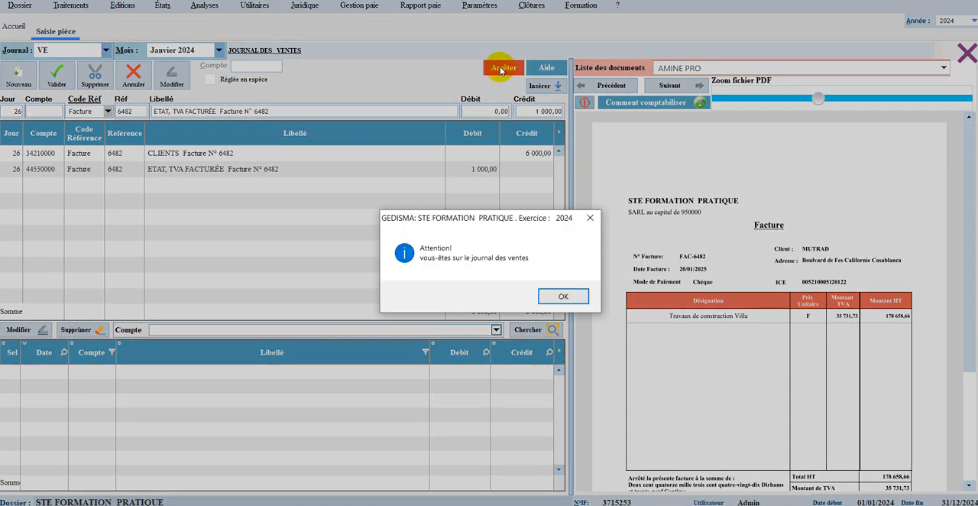
click(559, 298)
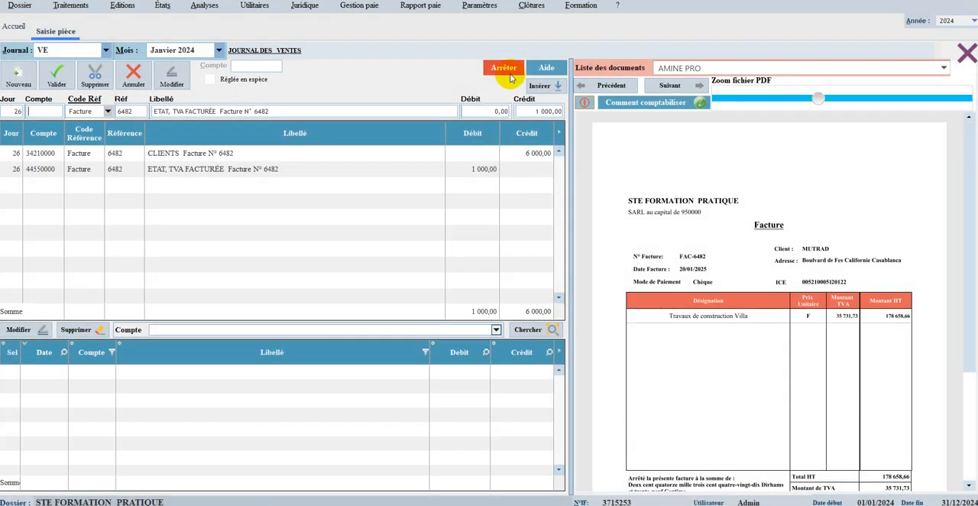
click(508, 71)
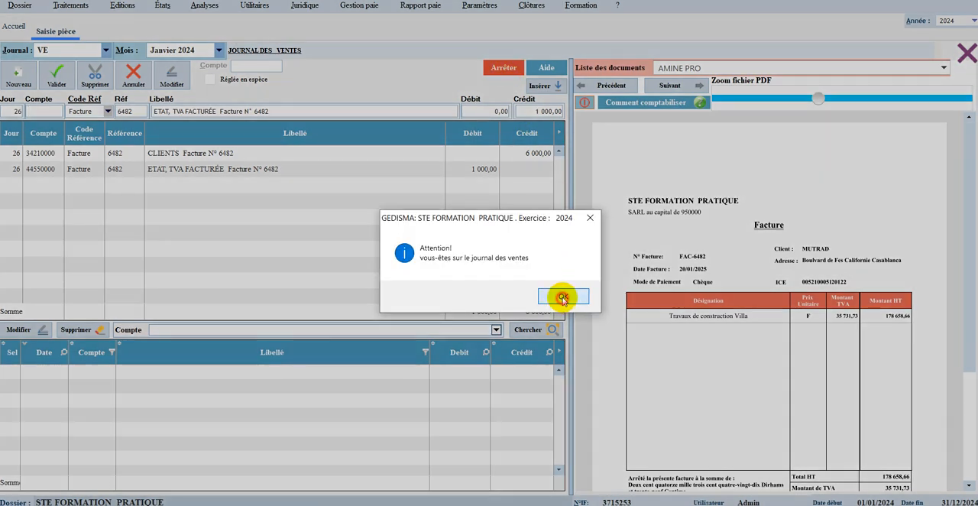
click(562, 298)
click(505, 65)
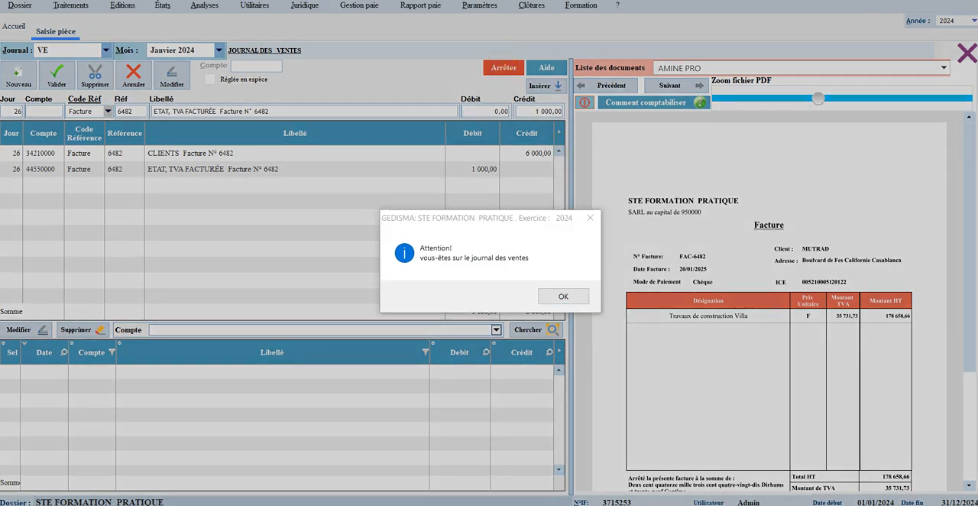
key(Return)
Step: Switch the voucher entry to the BQ bank journal and accept the guidance on recording bank operations
click(71, 51)
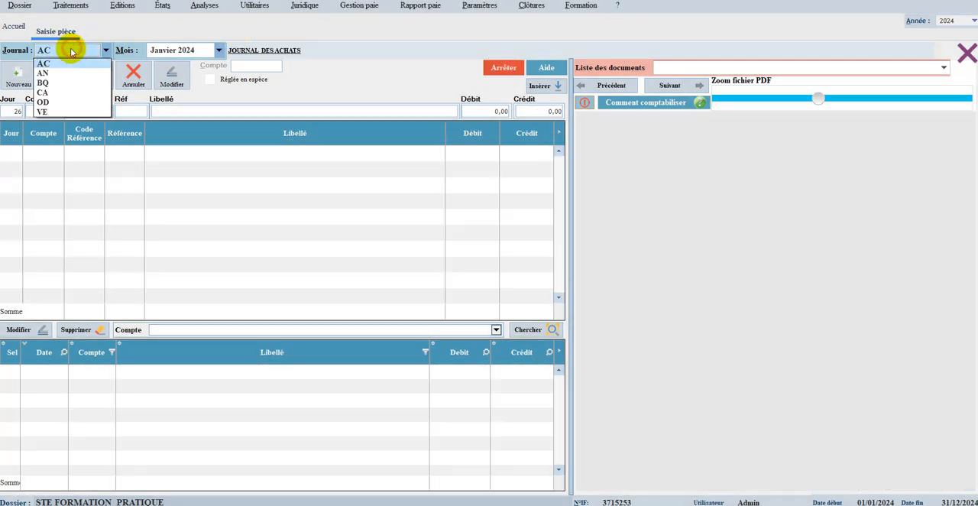
click(43, 82)
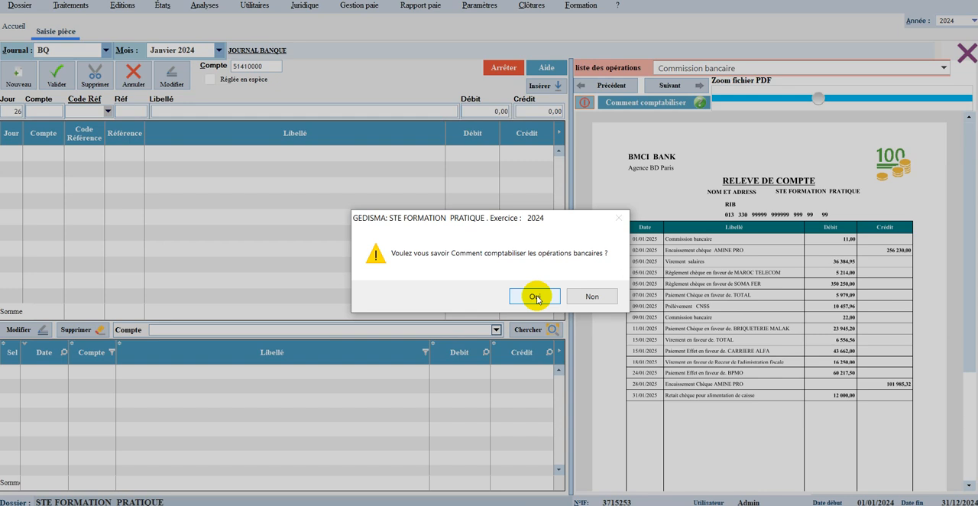
click(537, 297)
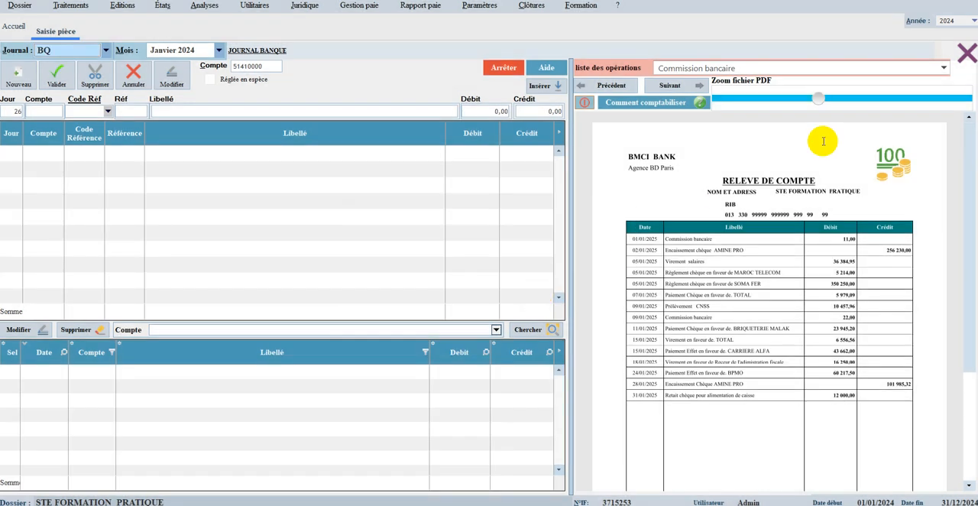
Step: Choose the Prélèvement CNSS operation from the bank statement and show how it is recorded
drag(818, 98, 875, 98)
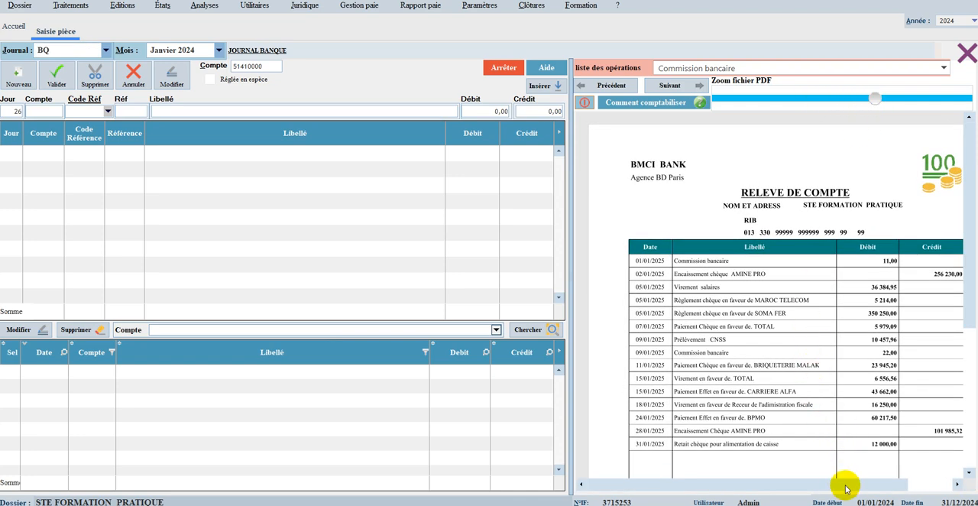
drag(845, 484, 893, 473)
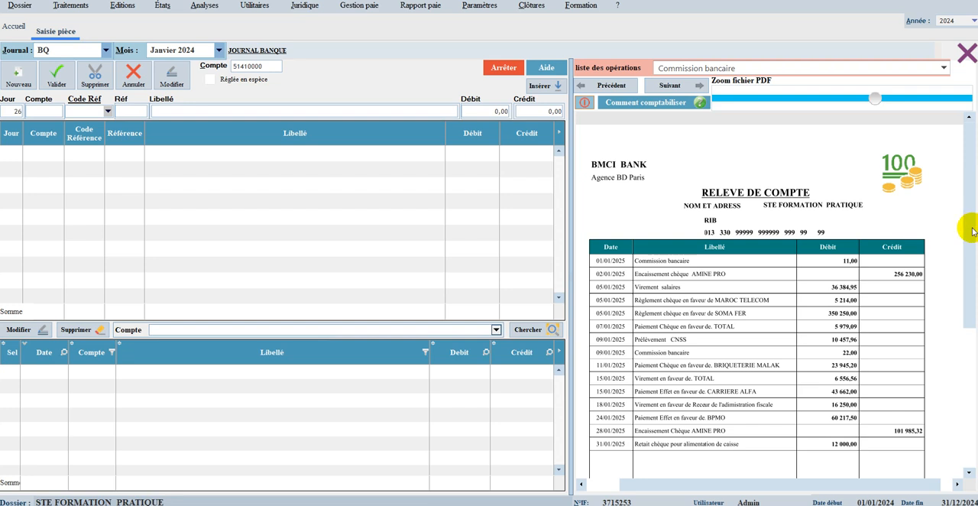
drag(972, 222, 955, 253)
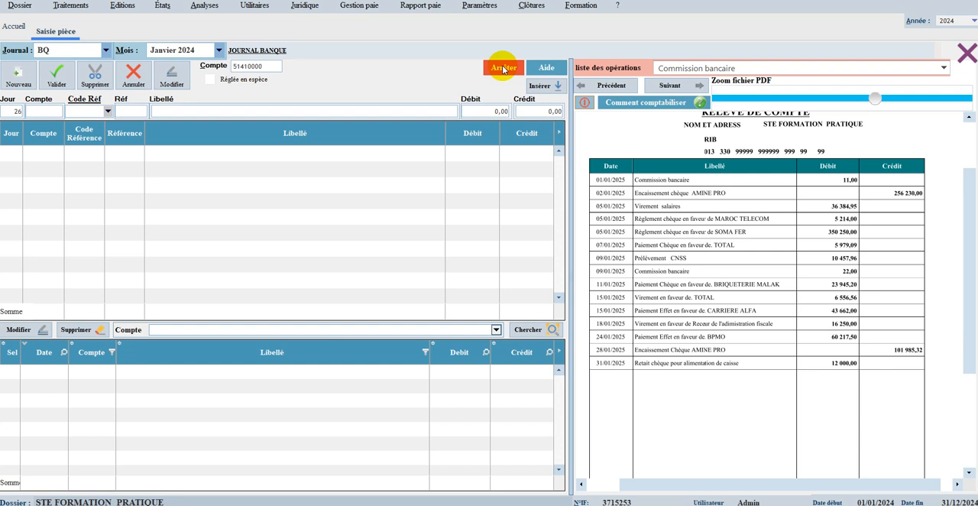
click(691, 68)
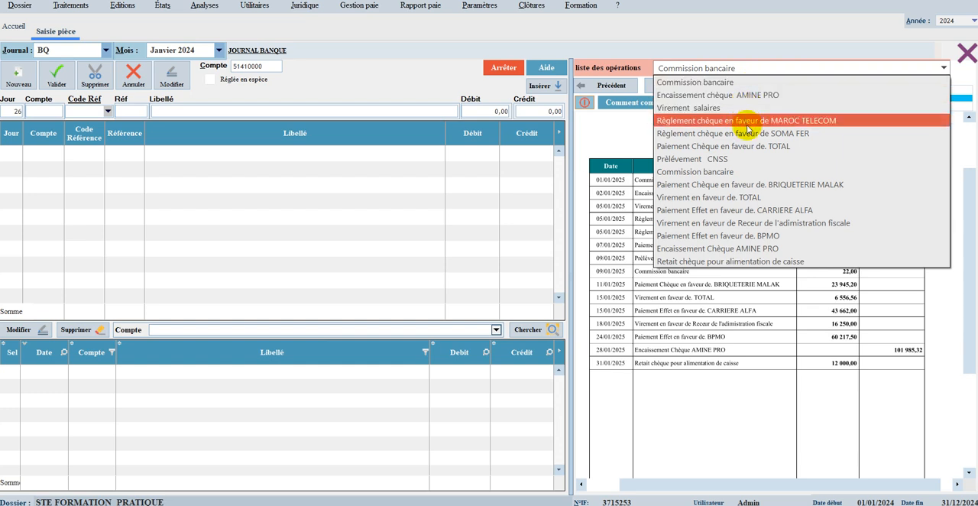
click(741, 159)
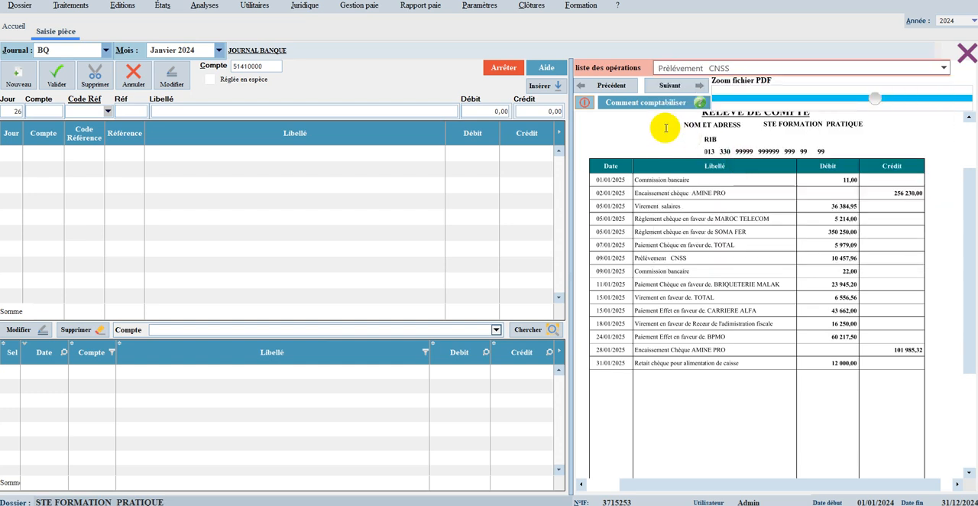
click(651, 104)
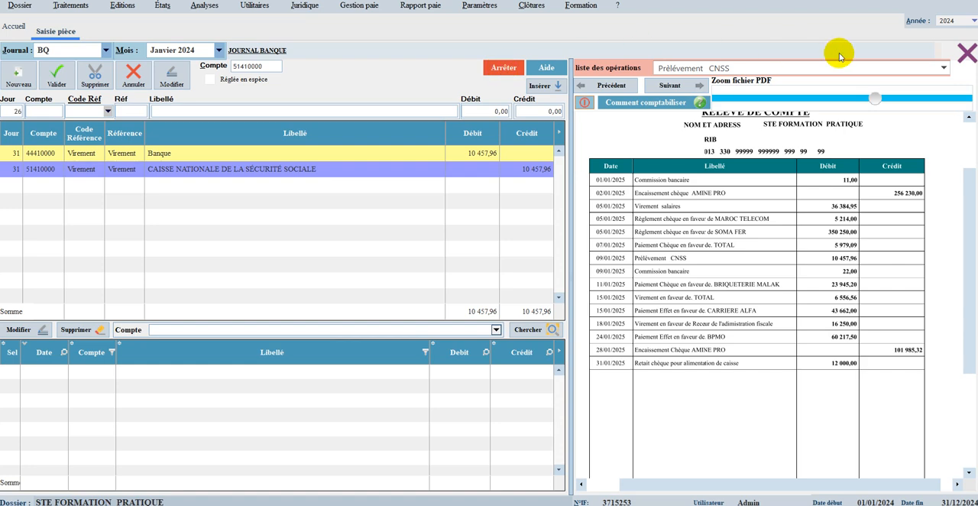
Step: Close the voucher entry window and open the journals report
click(968, 53)
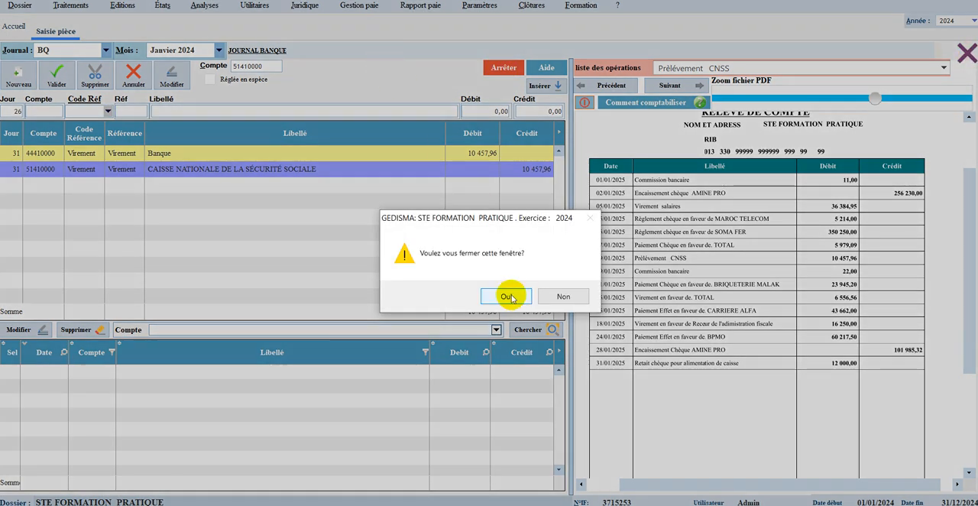
click(498, 297)
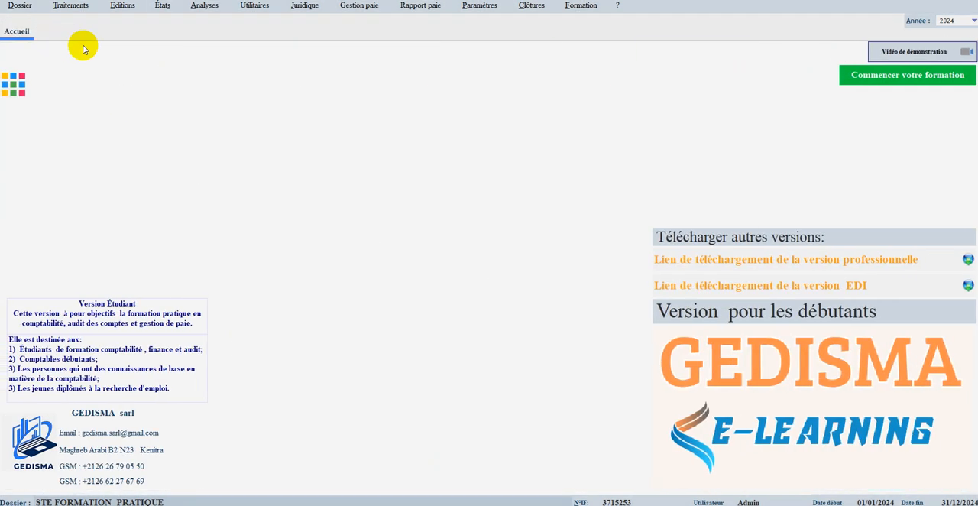
click(122, 6)
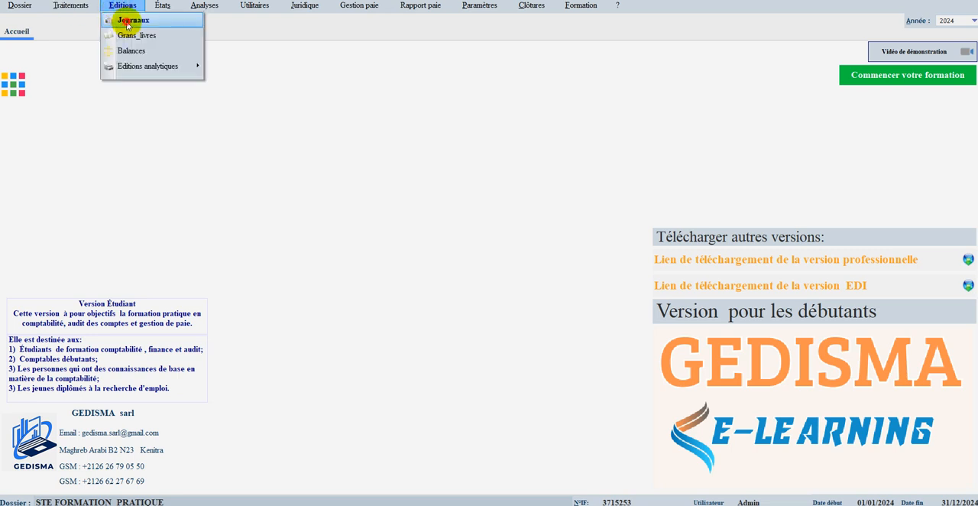
click(126, 20)
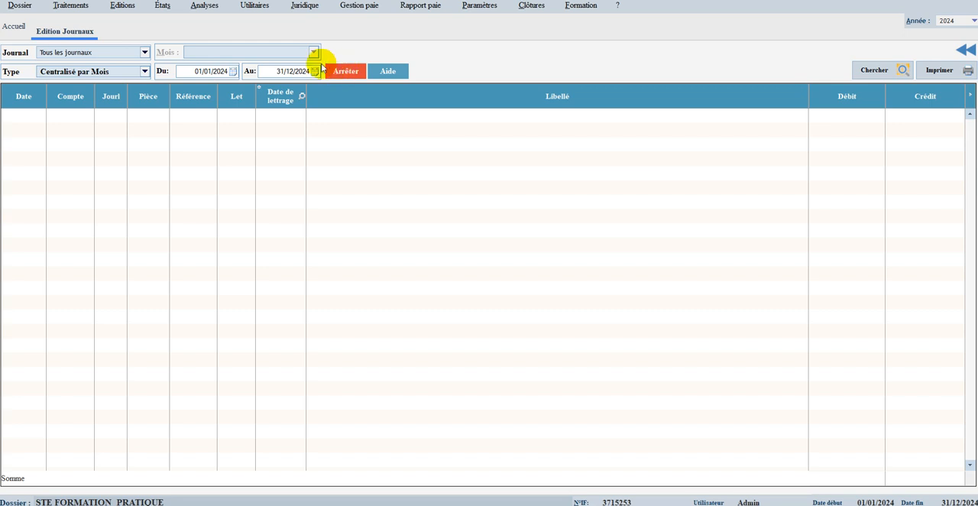
Step: Open the account balance and list the accounts from 3421 to 754
click(128, 7)
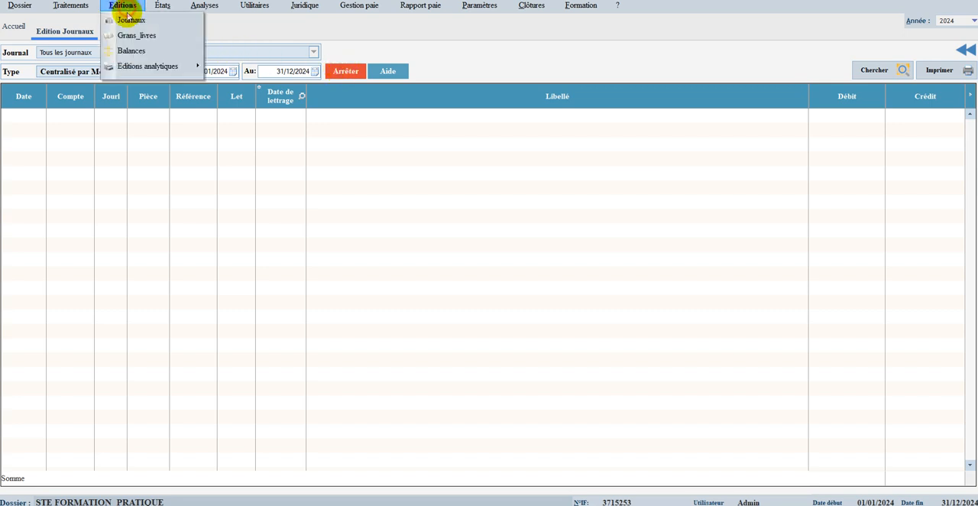
click(133, 54)
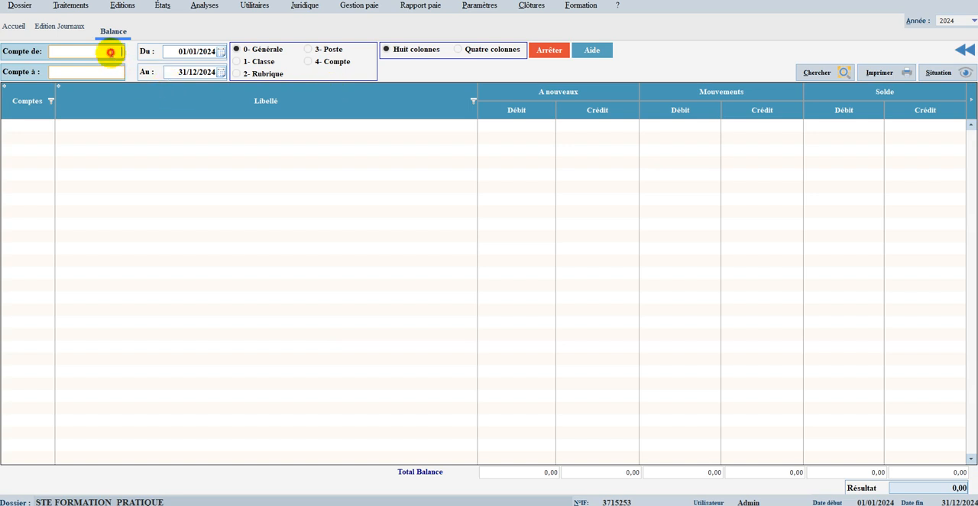
click(111, 53)
text(3421)
click(108, 73)
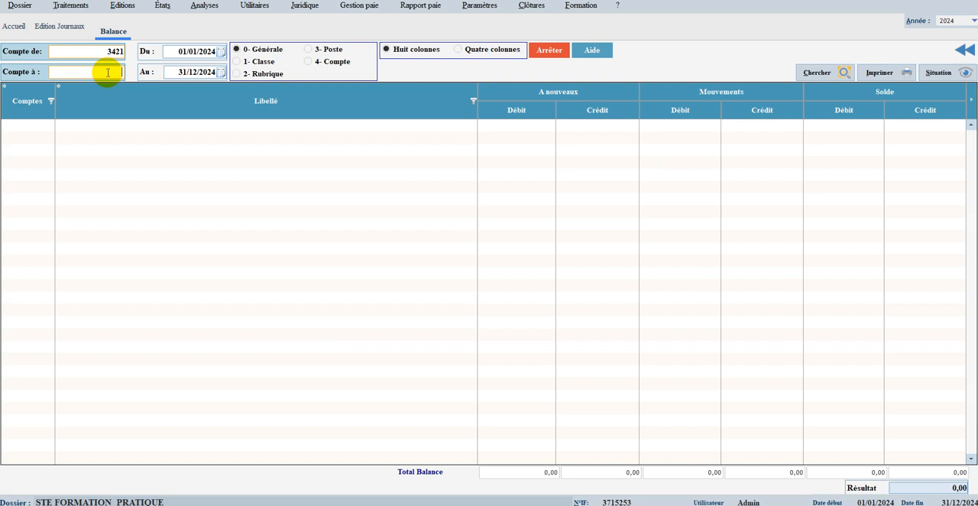
text(754)
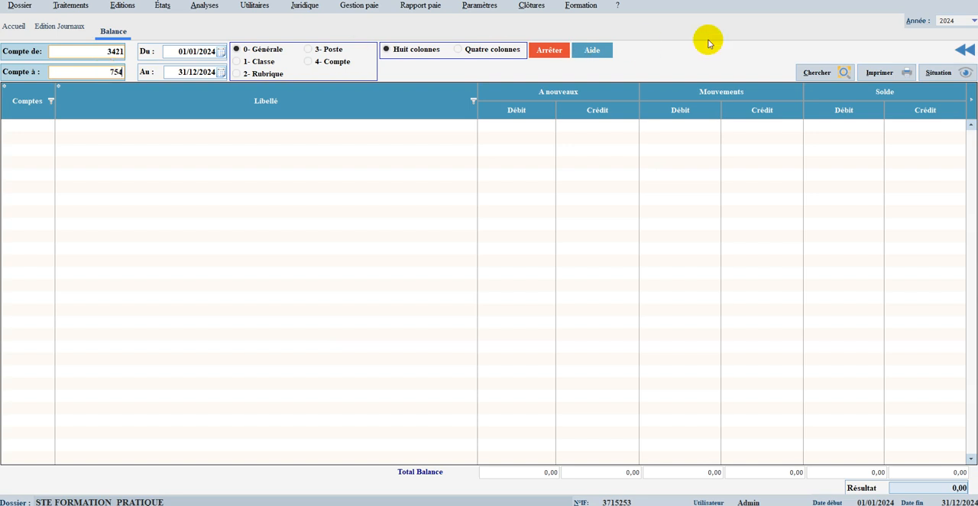
click(815, 74)
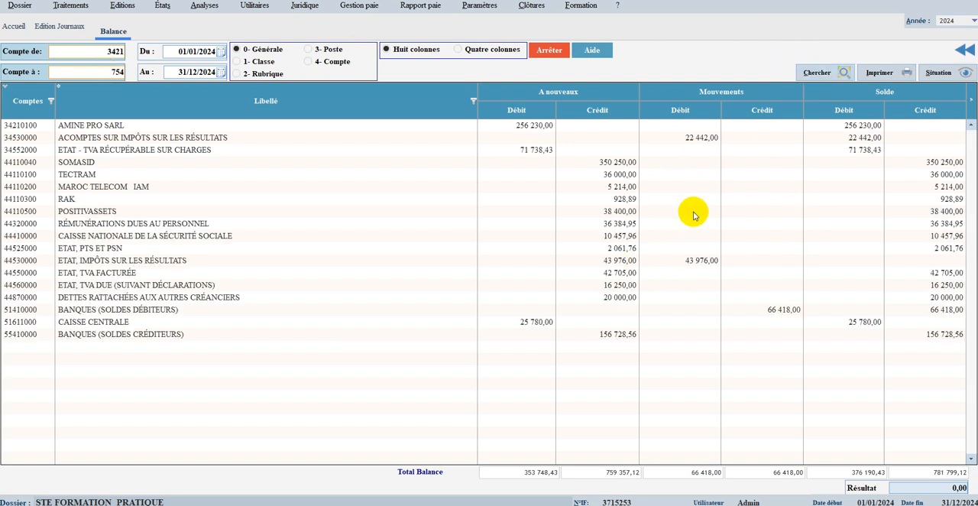
Step: View the situation of account 34530000 (Acomptes sur impôts sur les résultats) and open its source journal entry
click(695, 140)
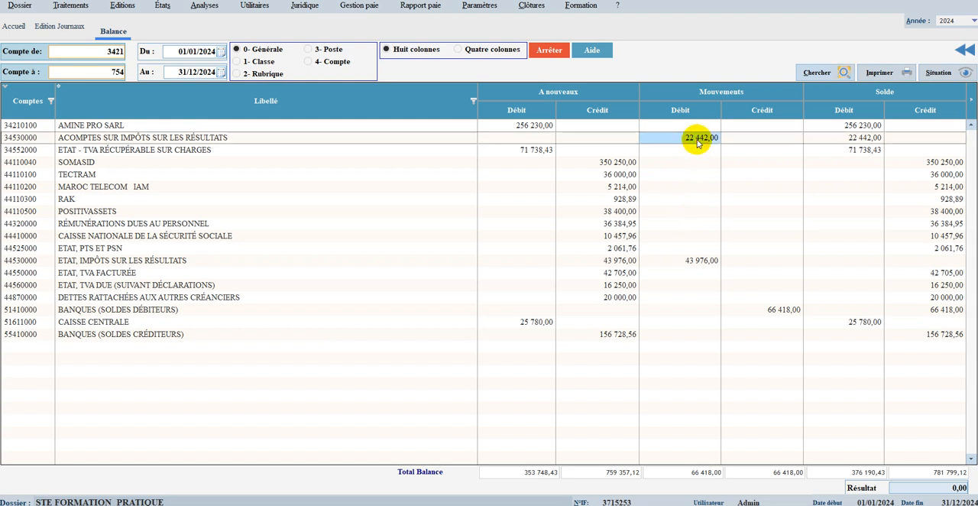
click(957, 73)
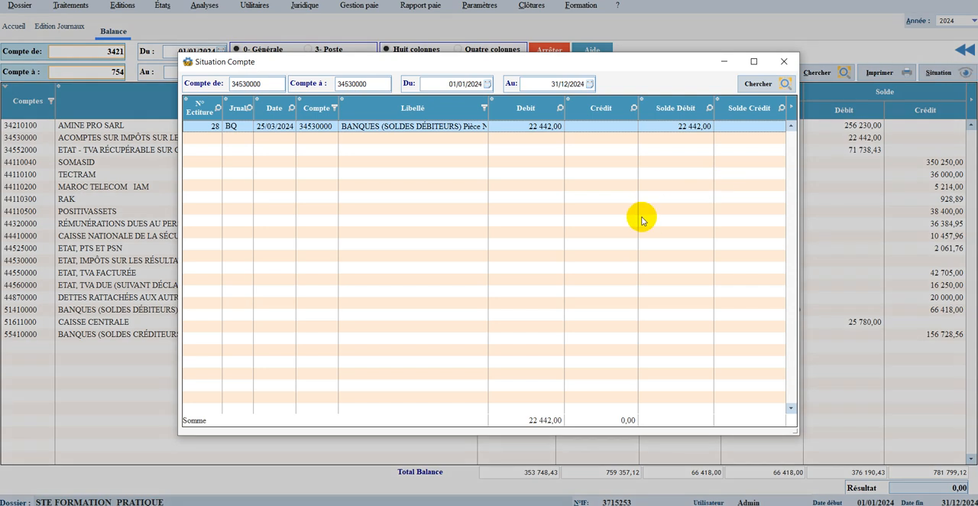
double_click(539, 126)
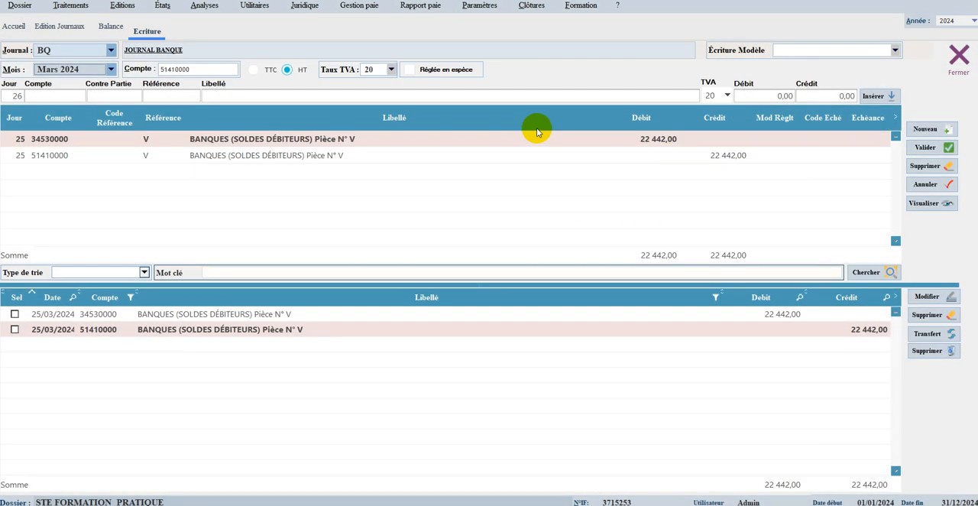
Step: Delete the 25/03/2024 bank journal entry between accounts 34530000 and 51410000 and close the entry window
click(533, 320)
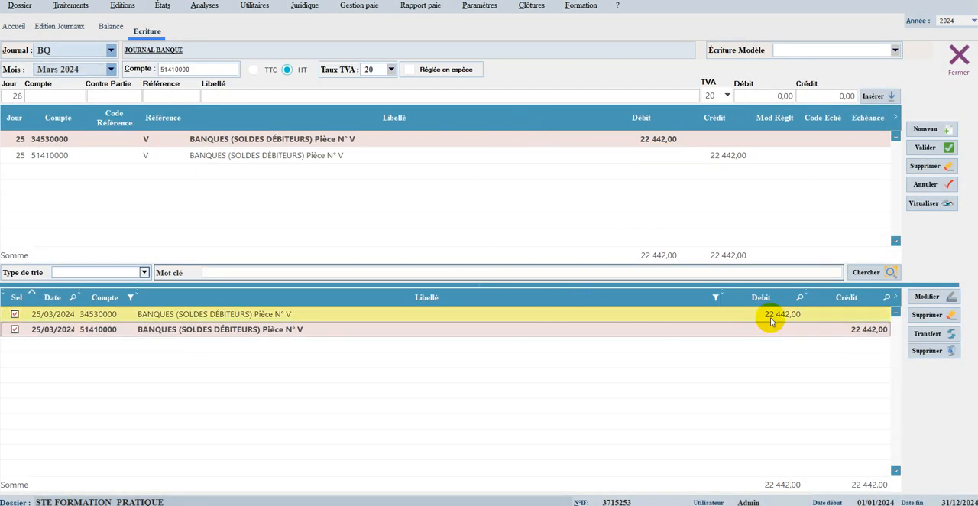
click(927, 315)
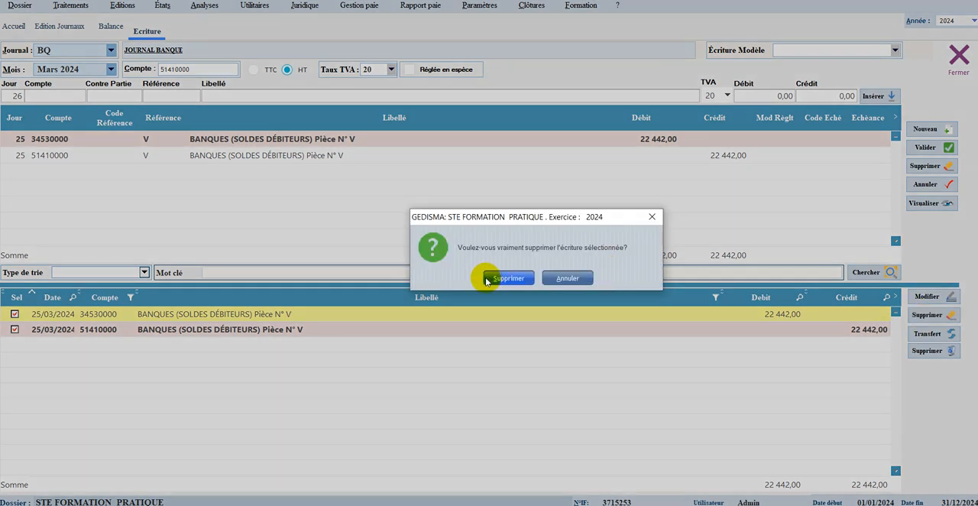
click(507, 279)
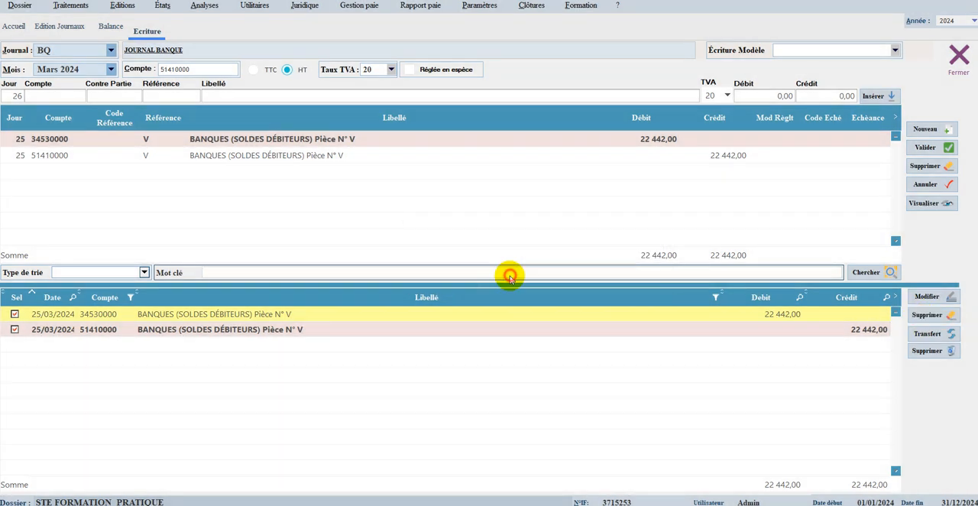
click(960, 58)
click(505, 292)
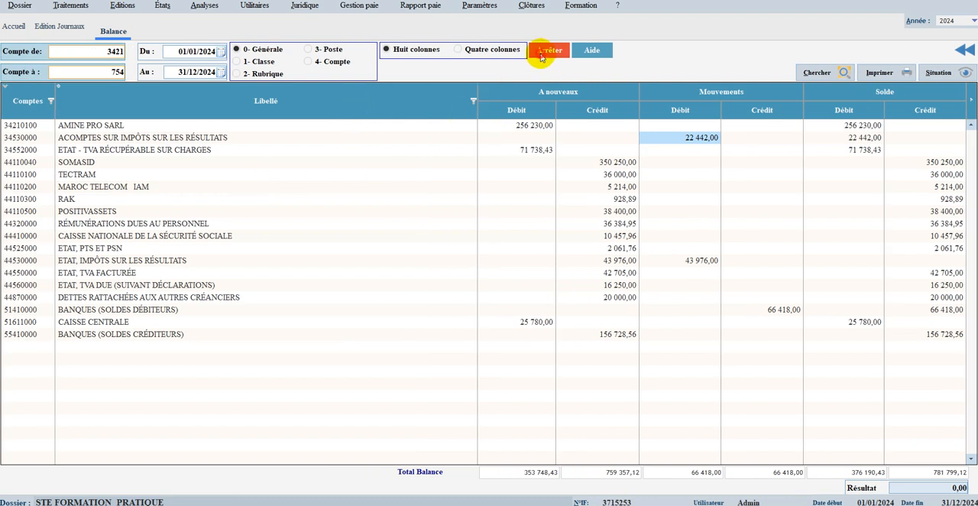
Step: Open the VAT declaration and set its period to Janvier 2024
click(123, 6)
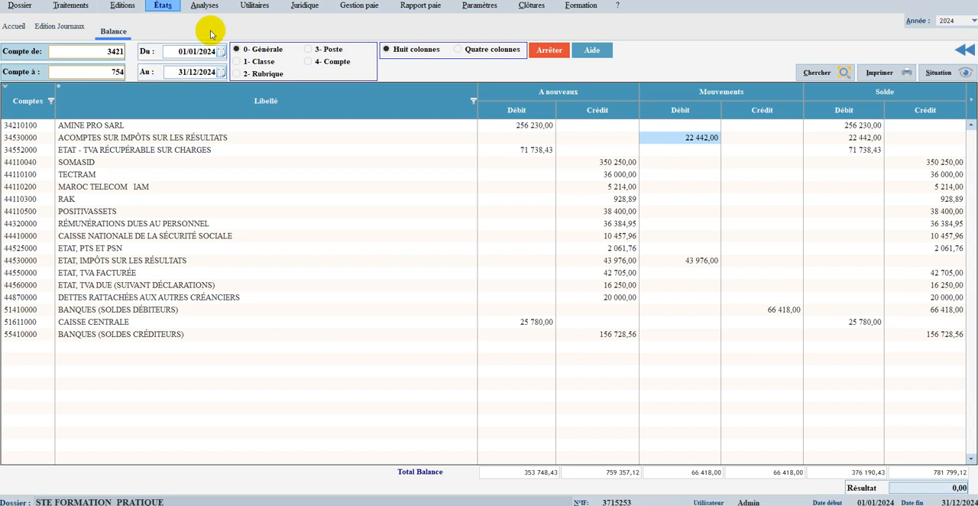
click(162, 6)
click(174, 21)
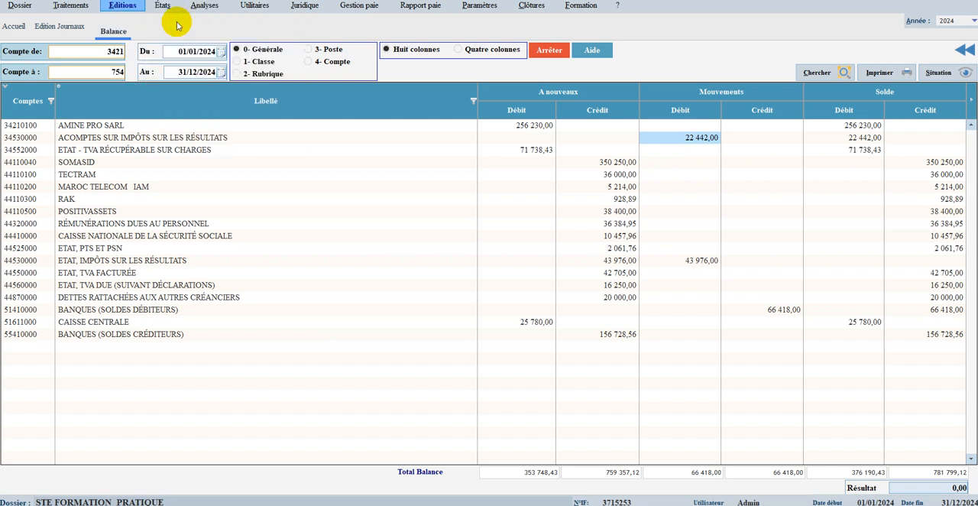
click(132, 53)
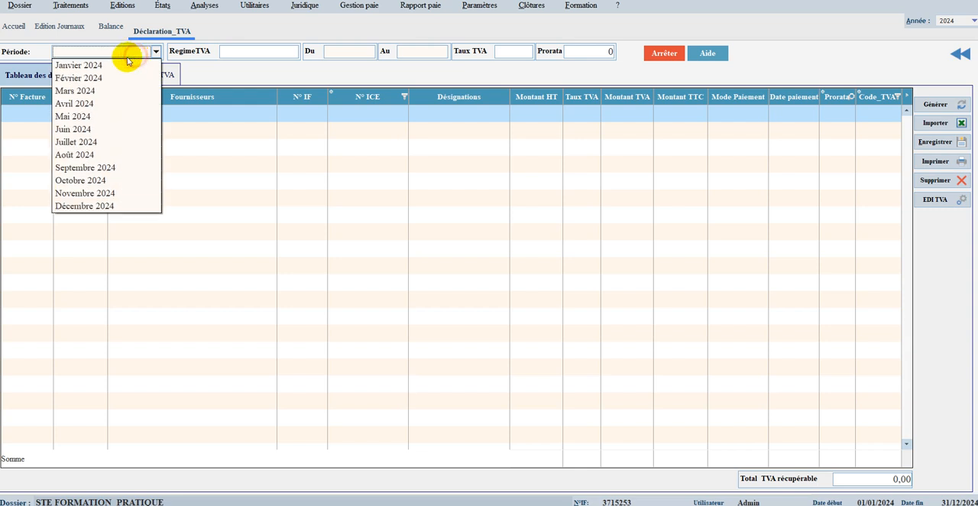
click(92, 66)
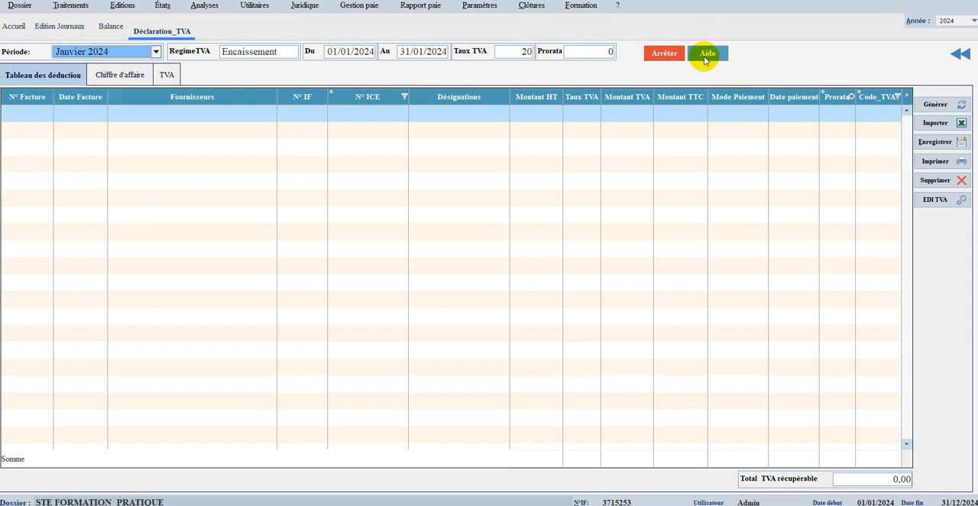
Step: Consult the help for the VAT declaration and close the declaration to return to the balance
click(706, 57)
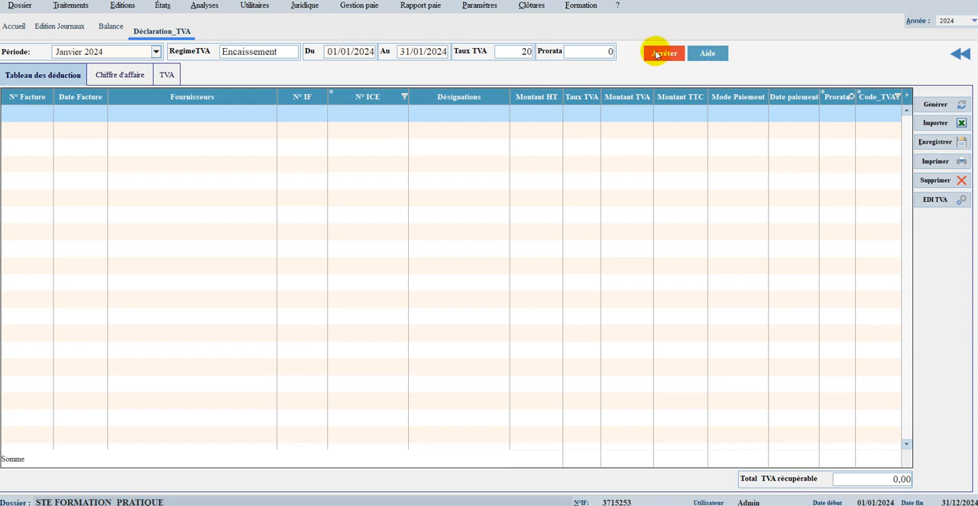
click(961, 55)
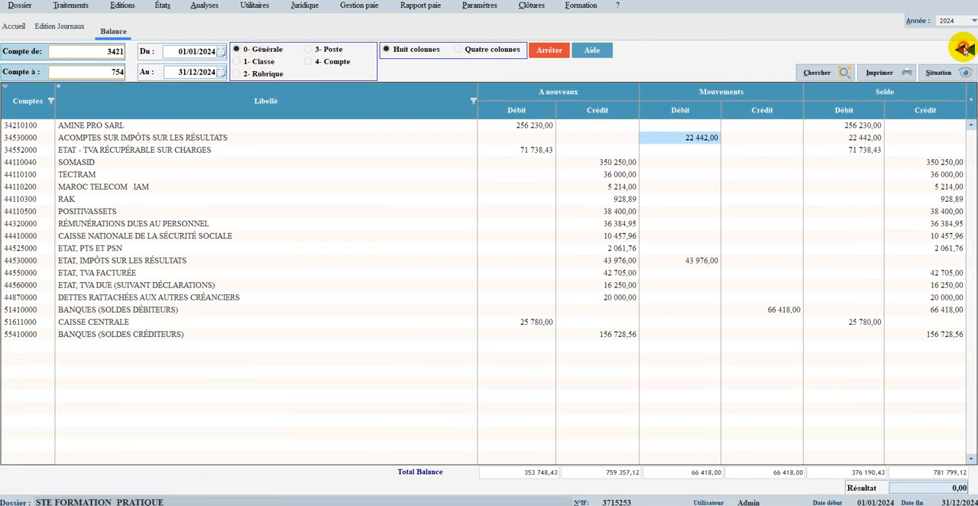
Step: Close the balance and the journals edition, and open the Versement RAS TVA statement
click(961, 49)
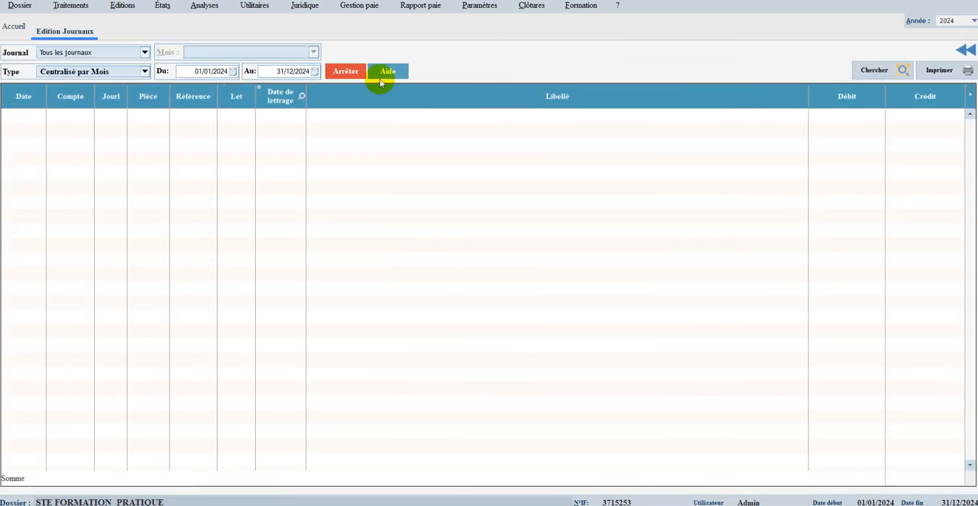
click(963, 49)
click(162, 5)
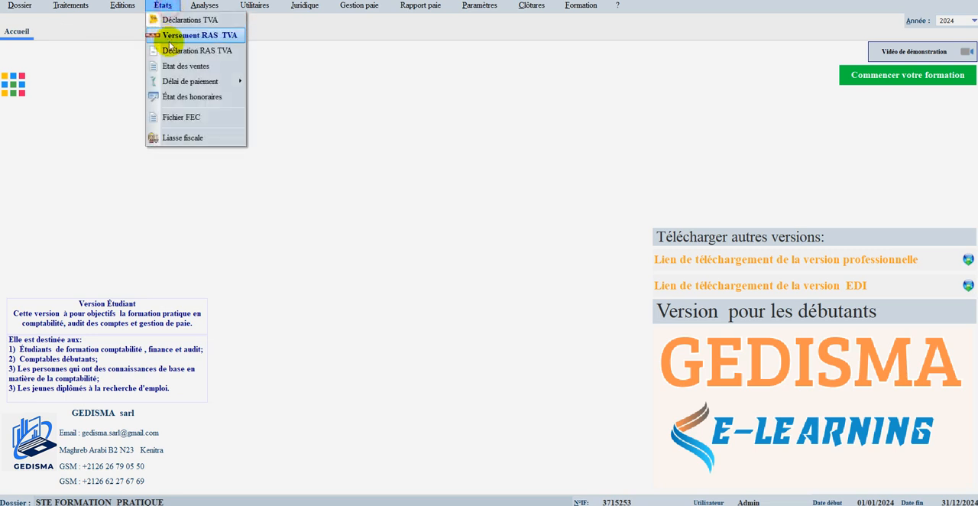
click(184, 37)
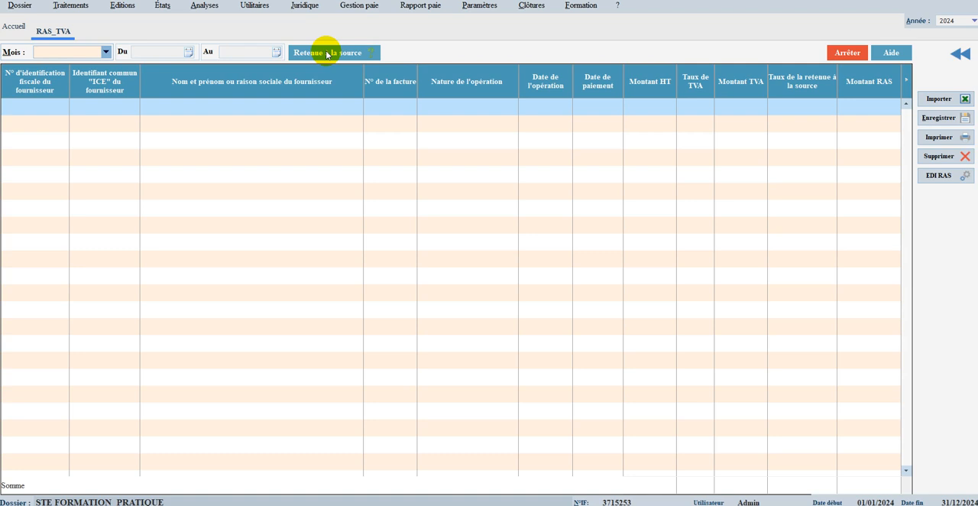
click(848, 55)
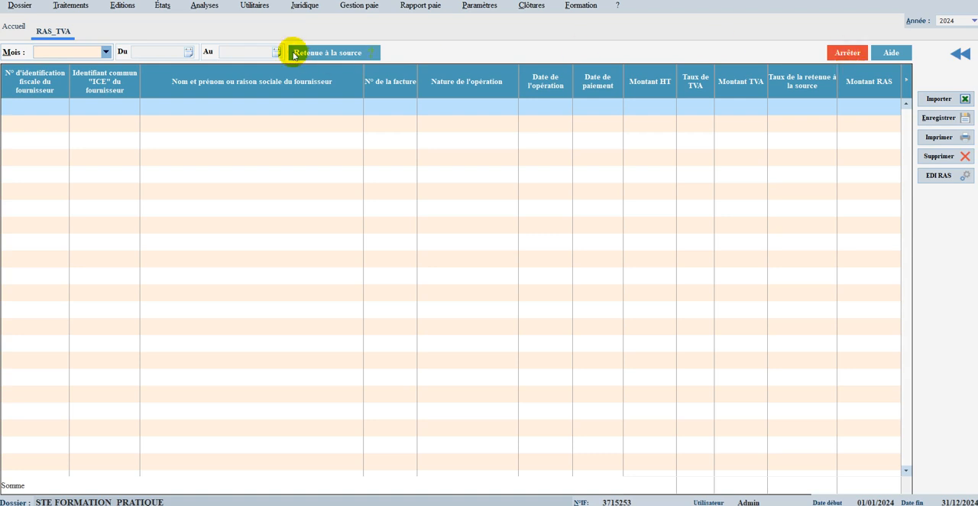
Step: Open the Etat des ventes and refresh its sales list for the period 01/01/2024 to 31/12/2024
click(124, 6)
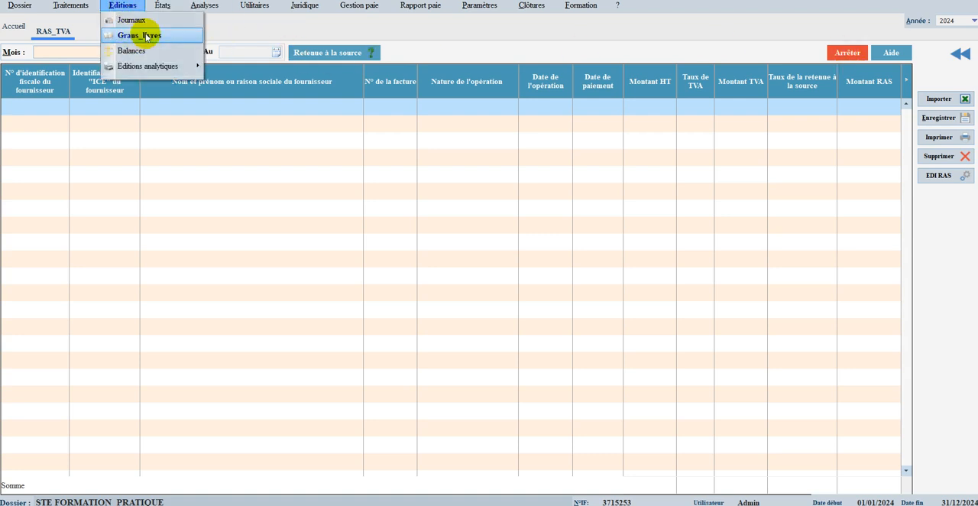
click(162, 6)
mouse_move(178, 84)
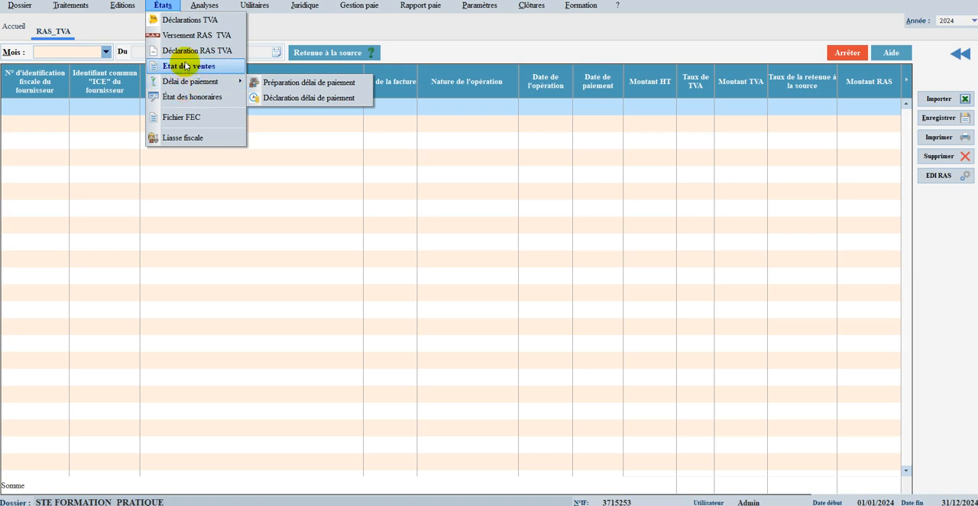
click(184, 67)
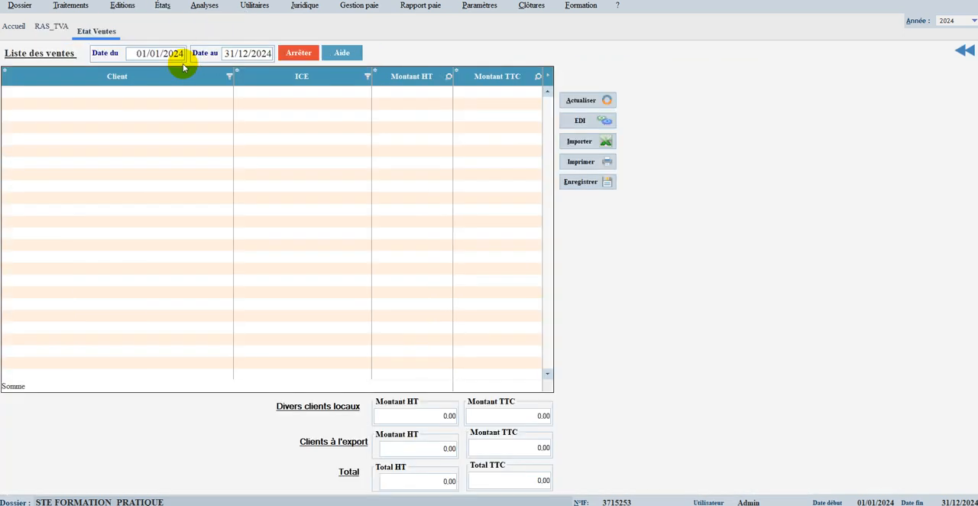
click(580, 103)
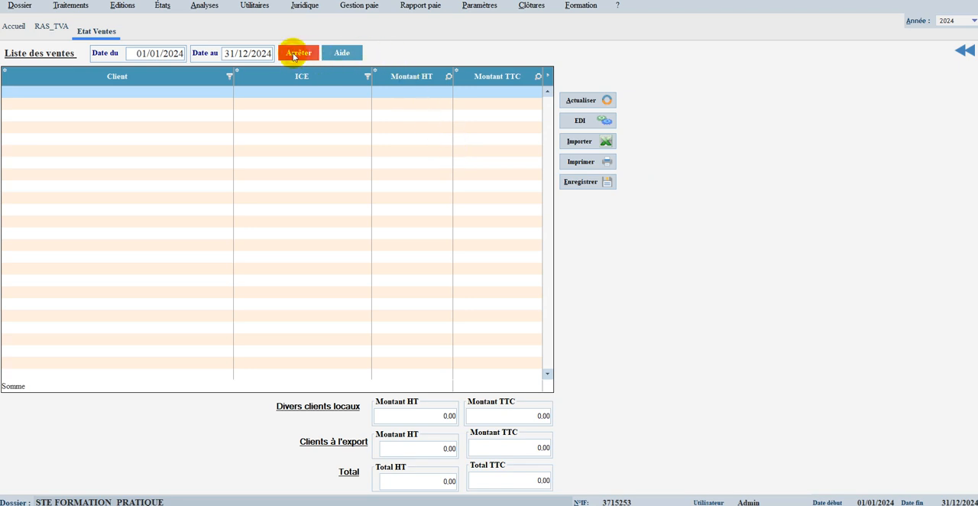
Step: View the Fichier FEC and close all open statements to return to the home page
click(162, 5)
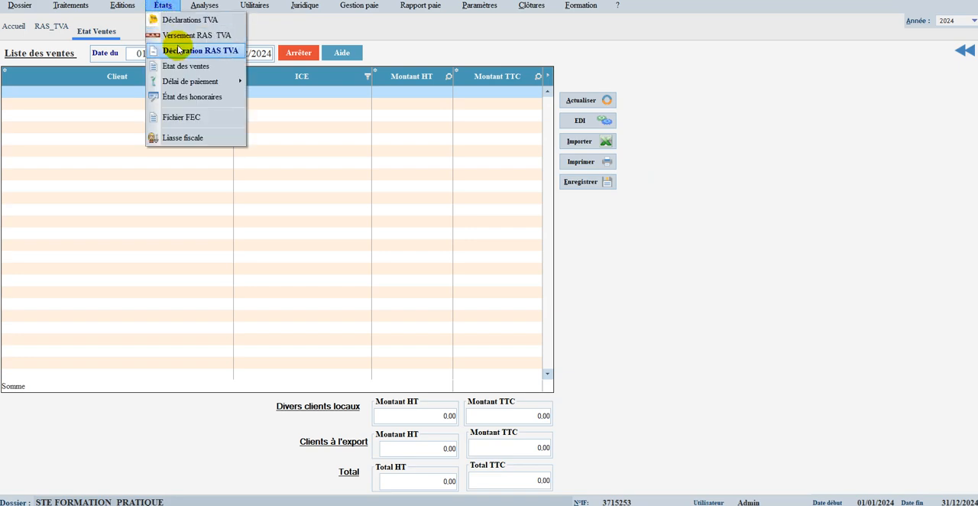
click(183, 117)
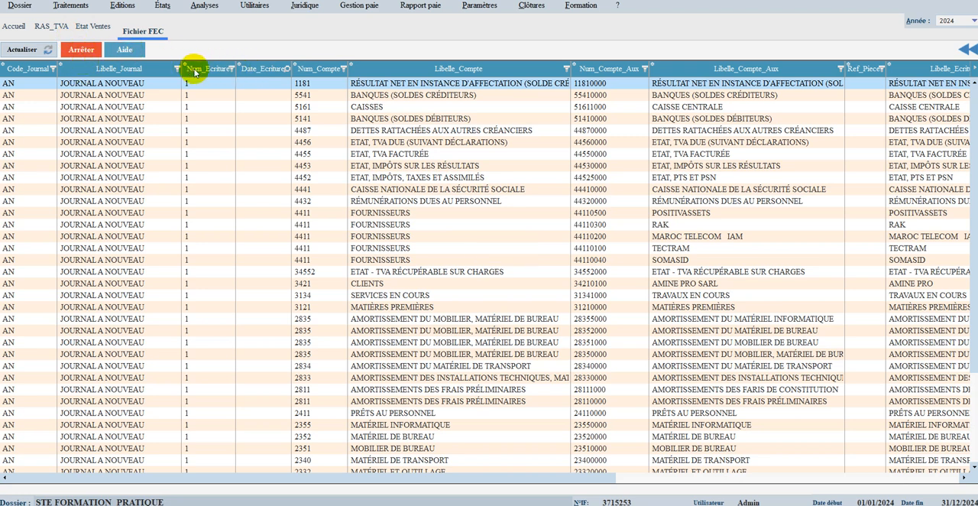
click(968, 49)
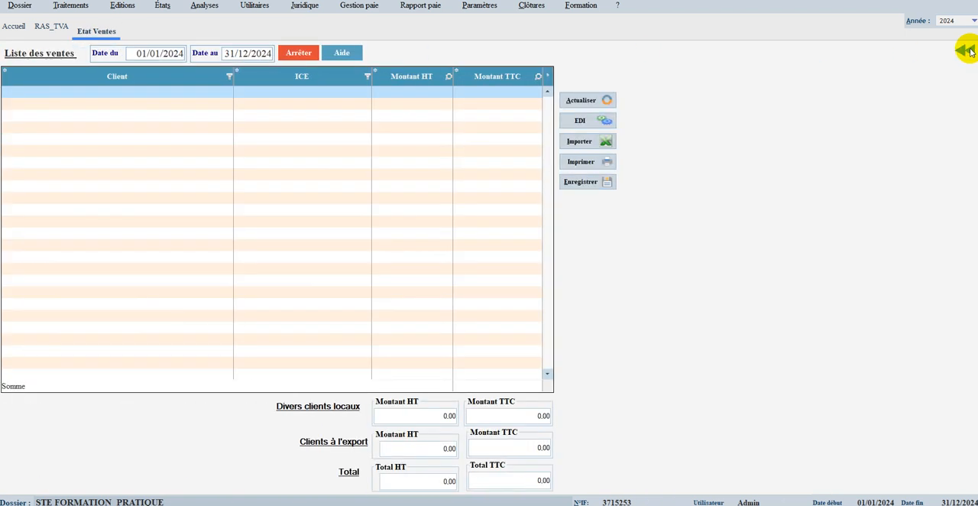
click(968, 50)
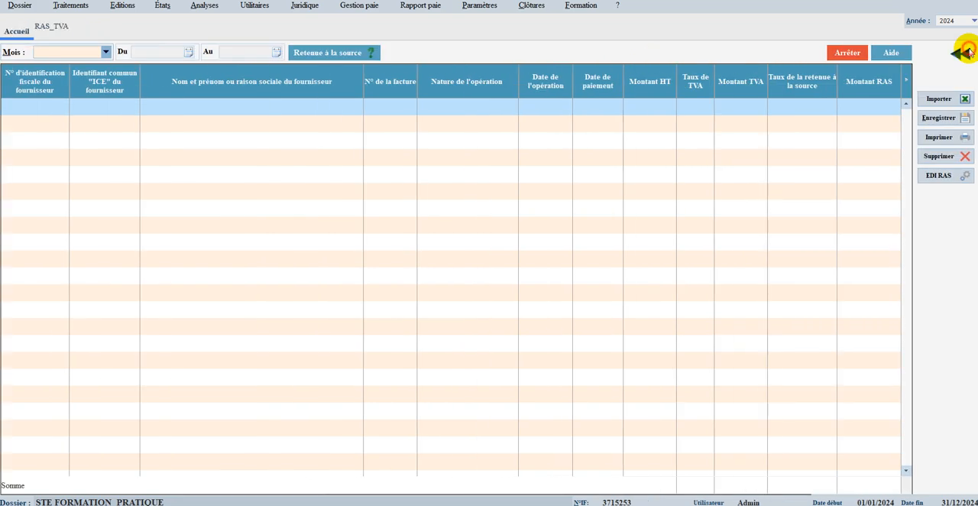
click(968, 51)
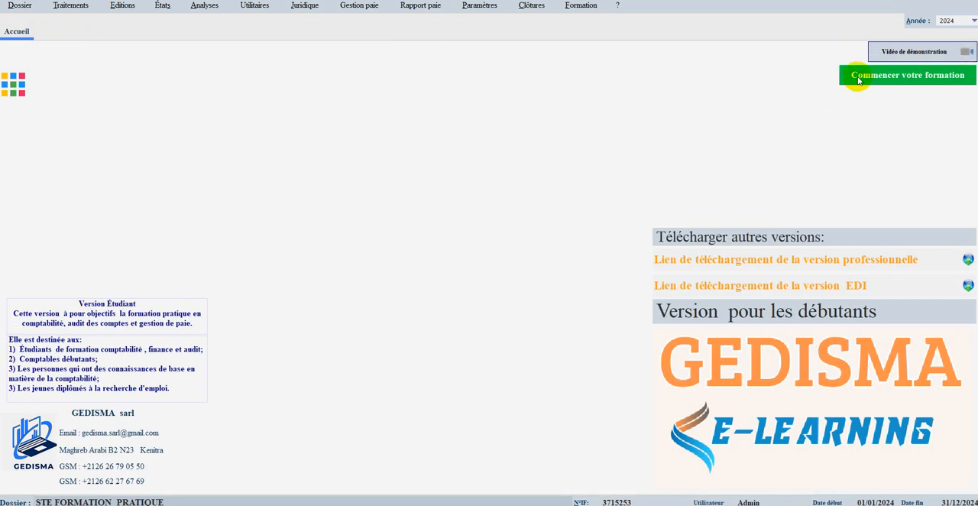